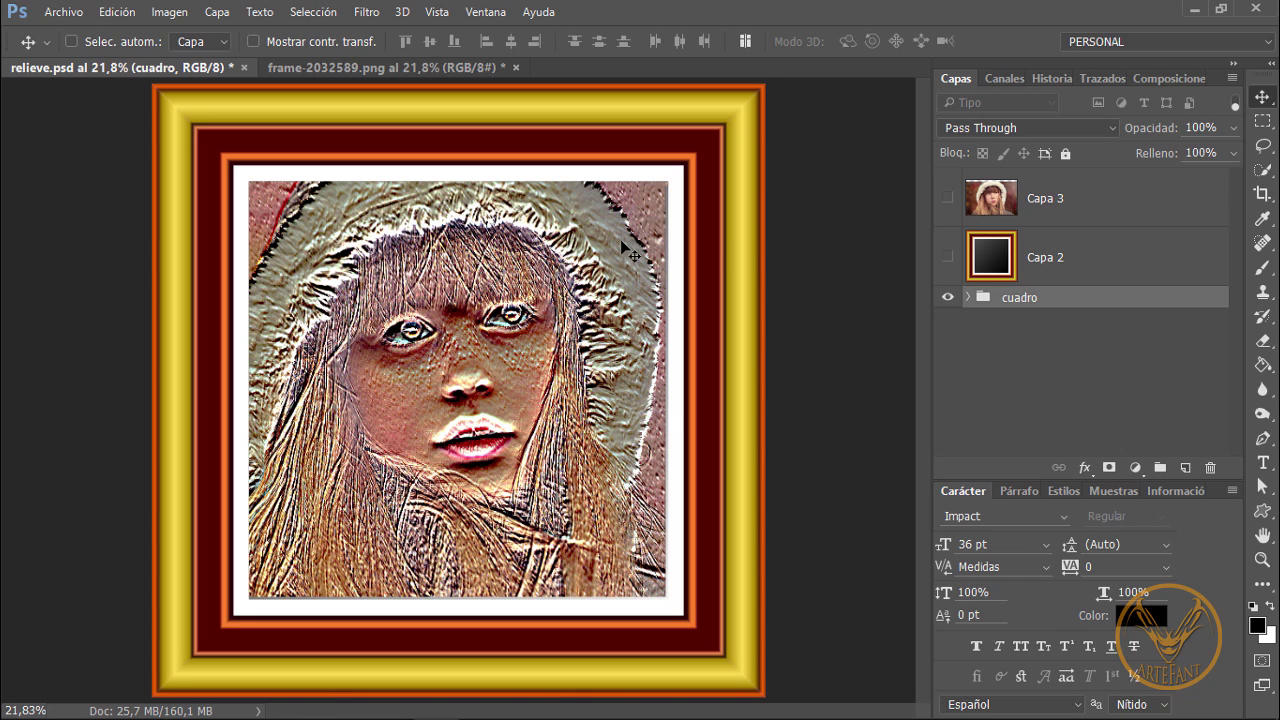
Zoom in and pan across the embossed portrait to inspect the relief, then fit the image on screen
key("ctrl+plus")
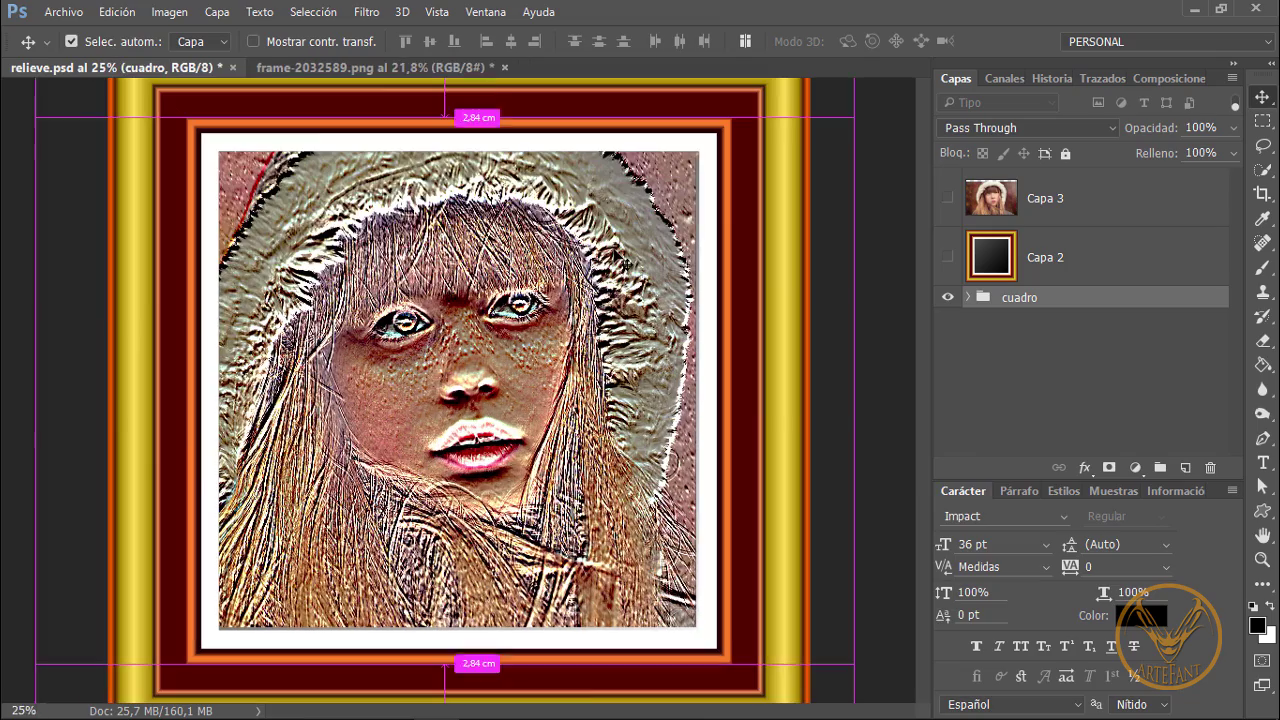
key("ctrl+plus")
key("ctrl+plus")
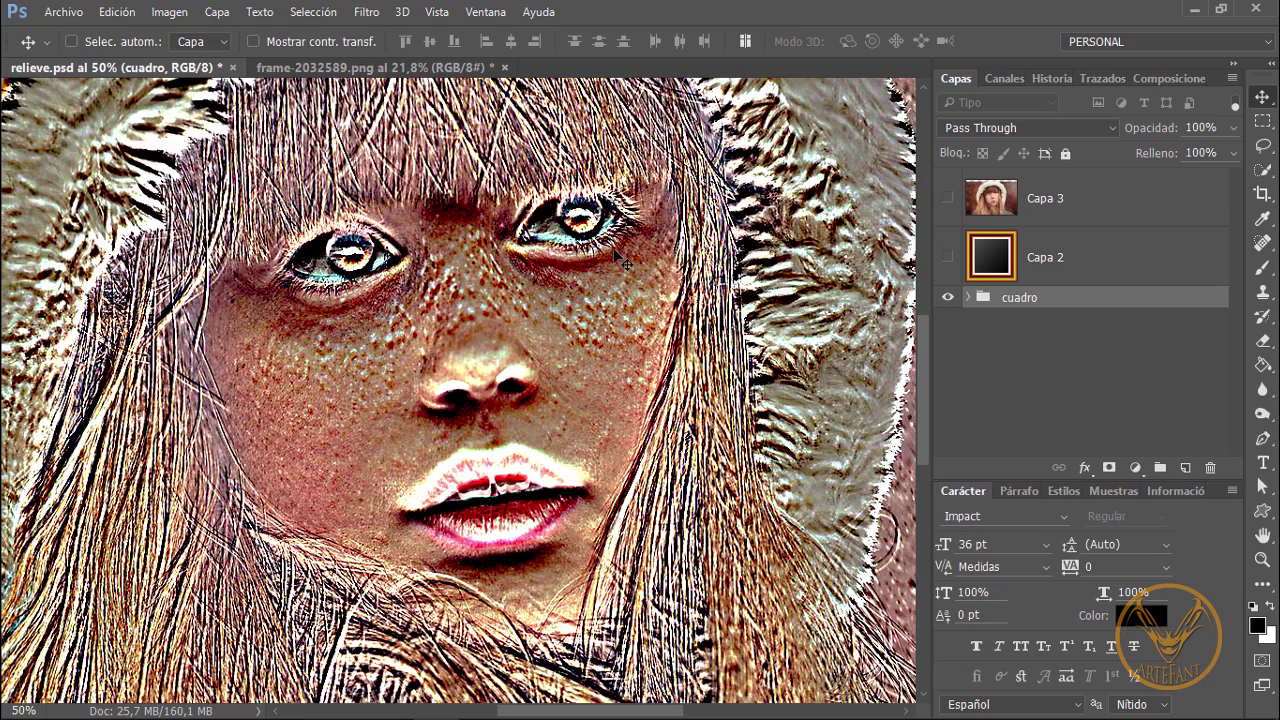
scroll(617, 257, "up", 3)
scroll(640, 220, "right", 3)
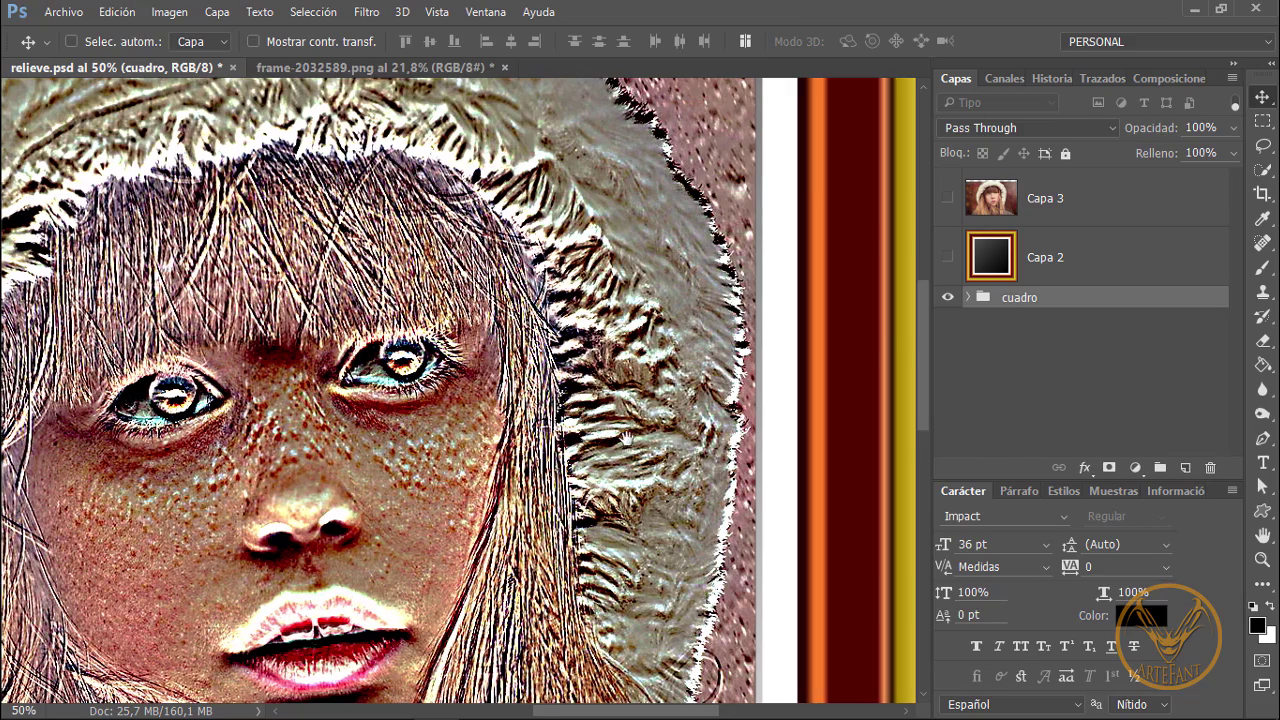
mouse_move(524, 502)
left_mouse_down()
mouse_move(590, 404)
mouse_move(535, 347)
left_mouse_up()
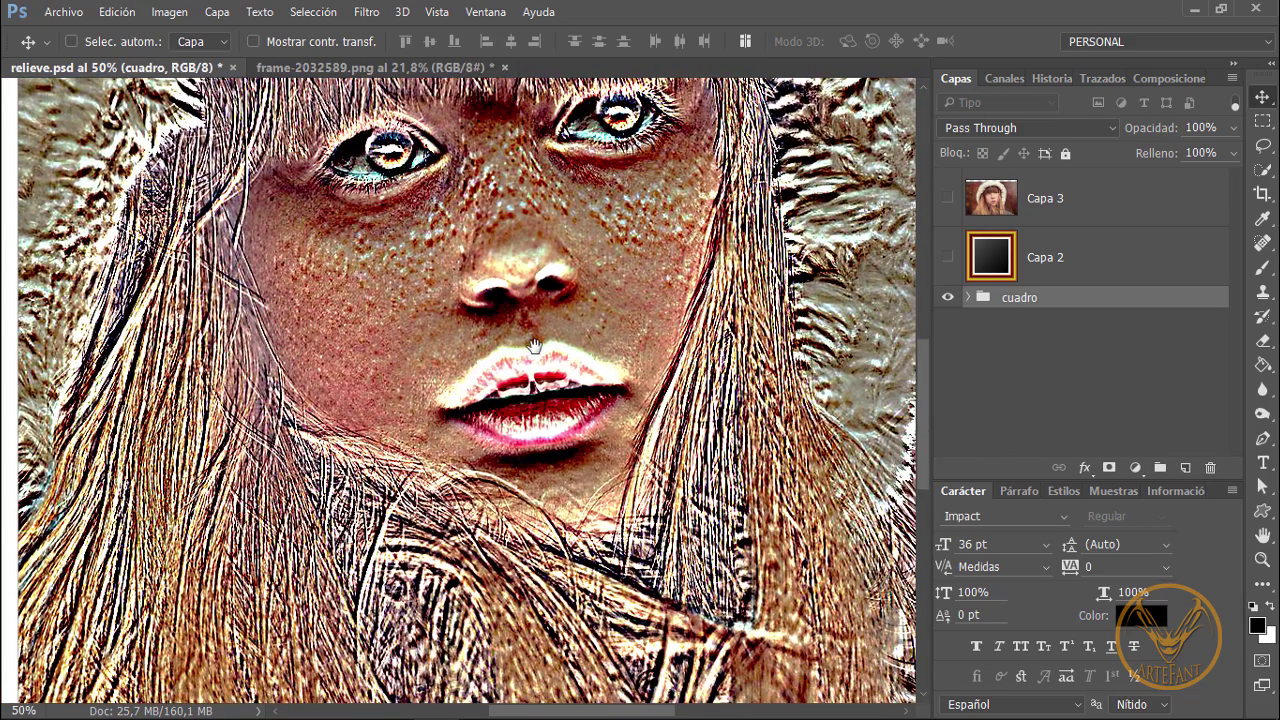
key("ctrl+0")
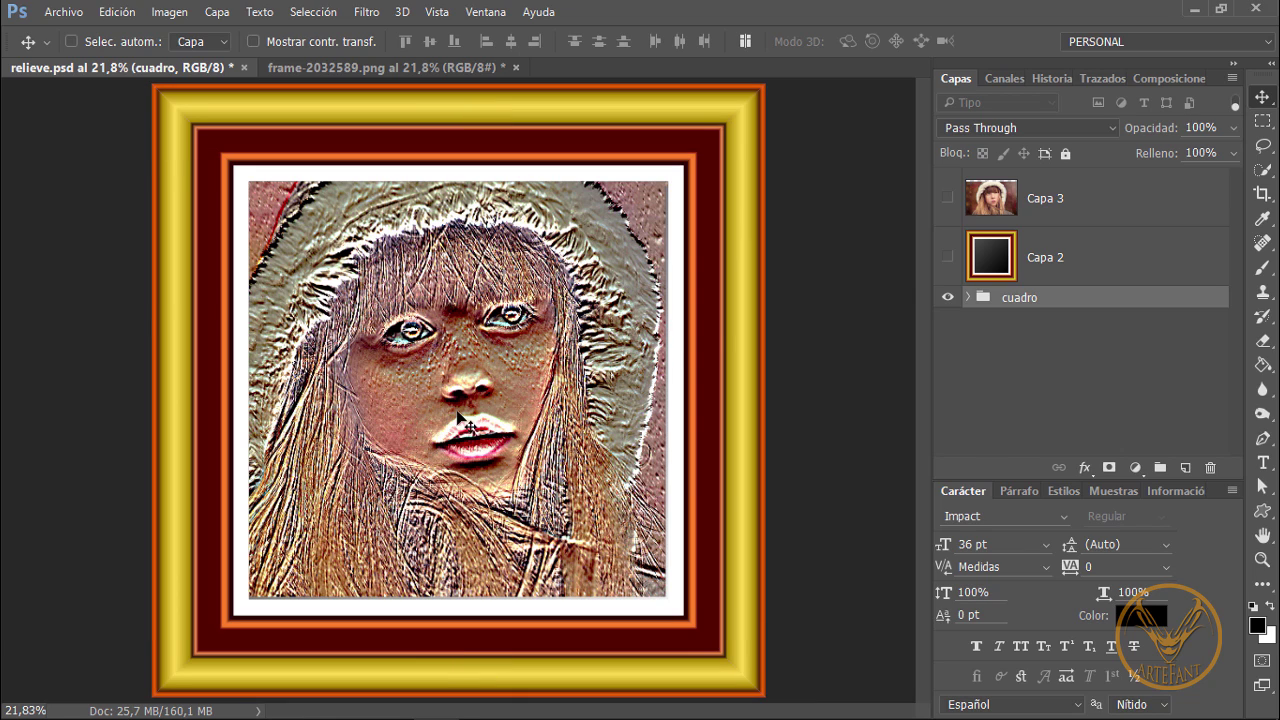
Show frame layer Capa 2, hide Capa 3 and the cuadro group, and select Capa 2
left_click(949, 259)
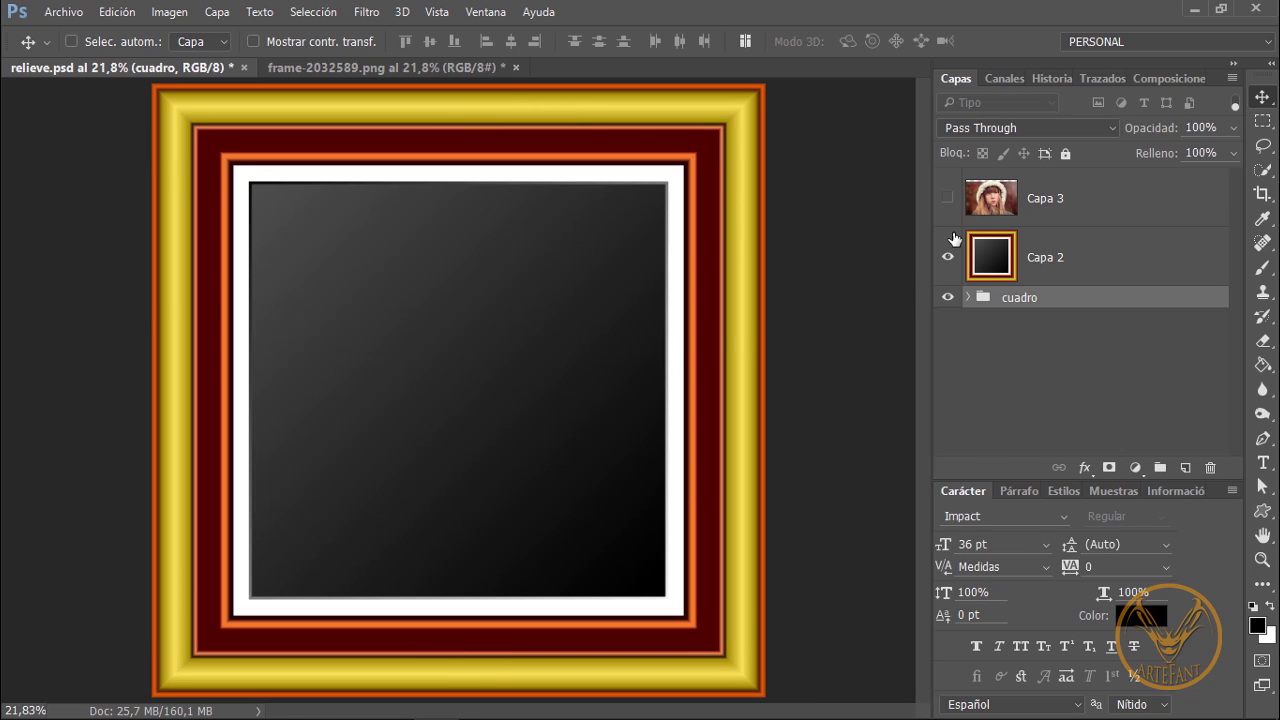
left_click(948, 201)
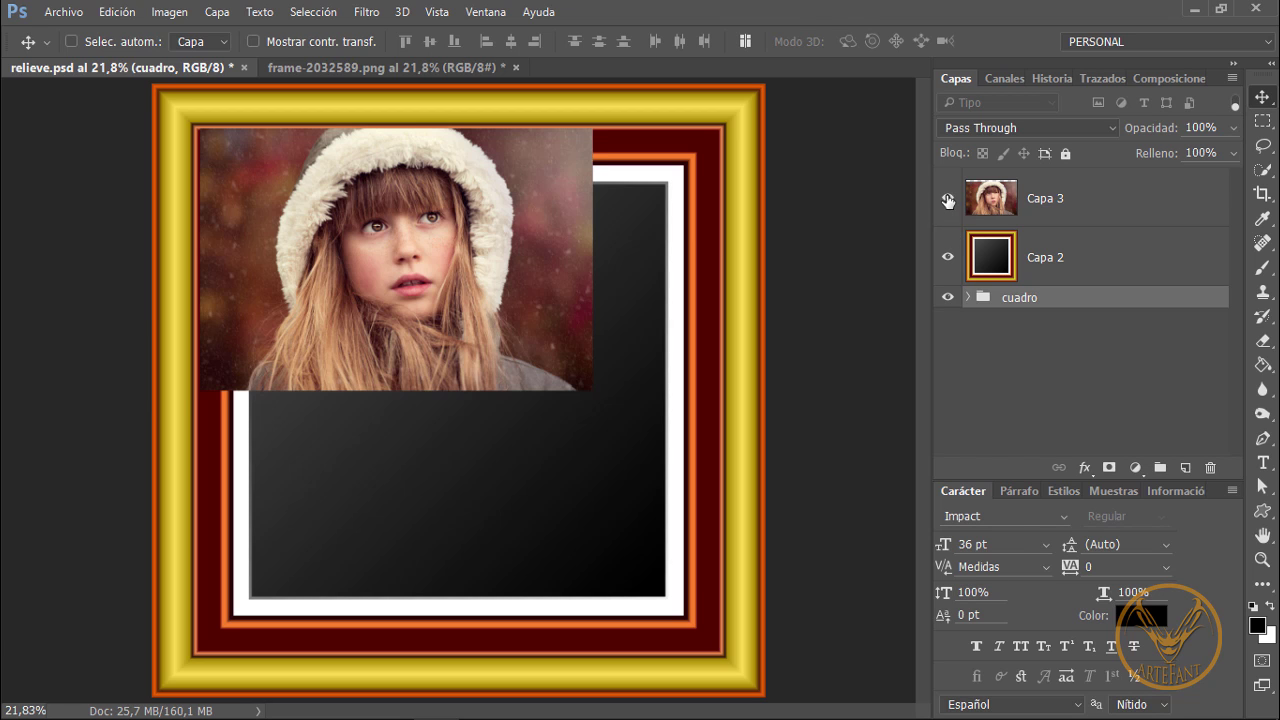
left_click(946, 305)
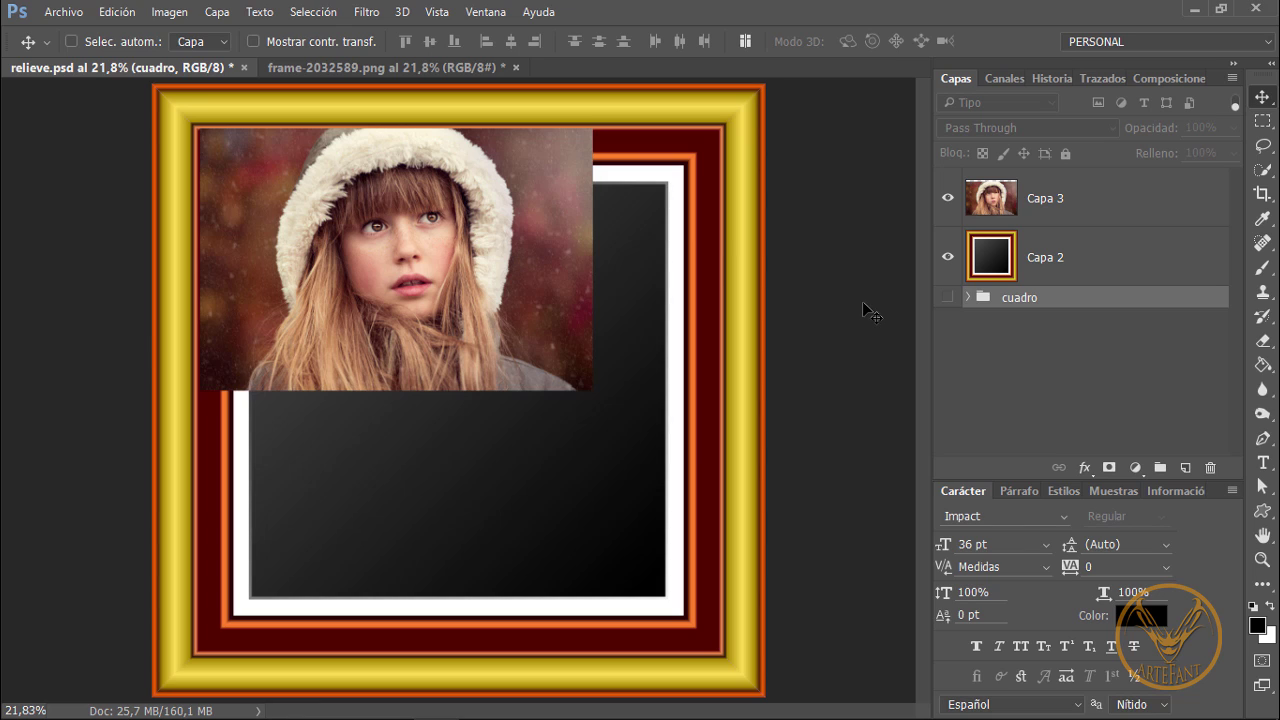
left_click(948, 201)
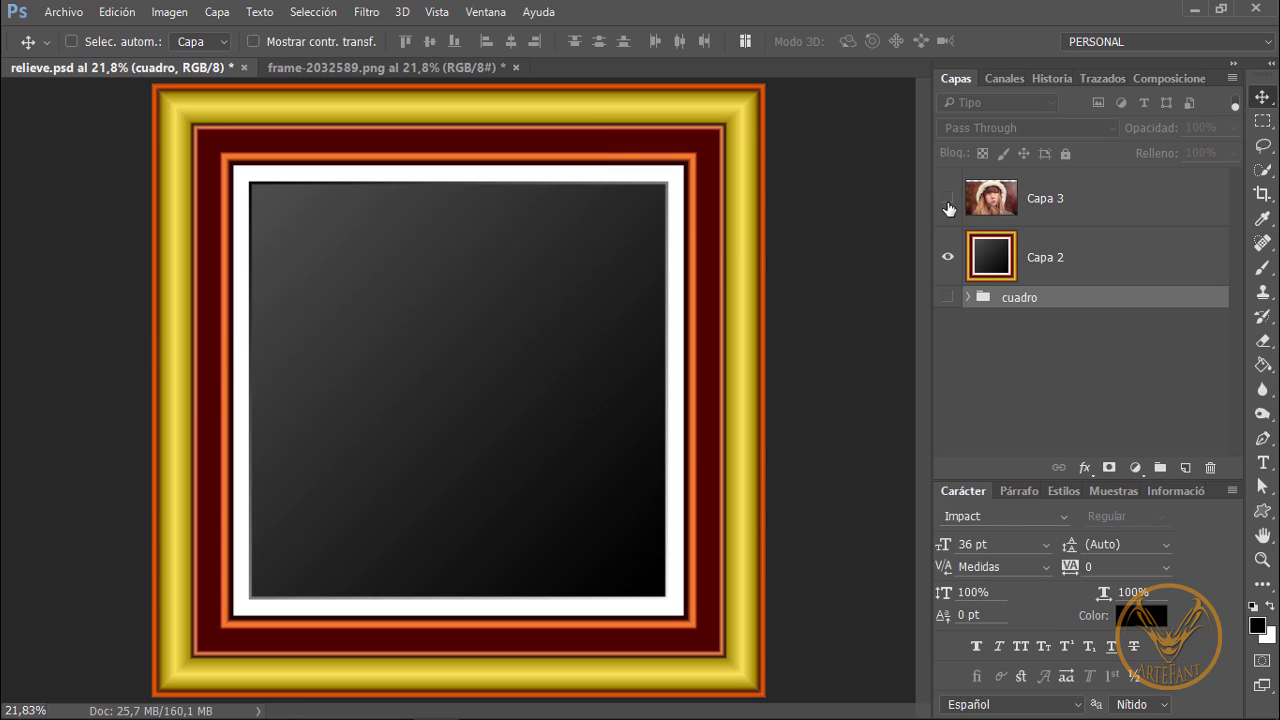
left_click(1013, 198)
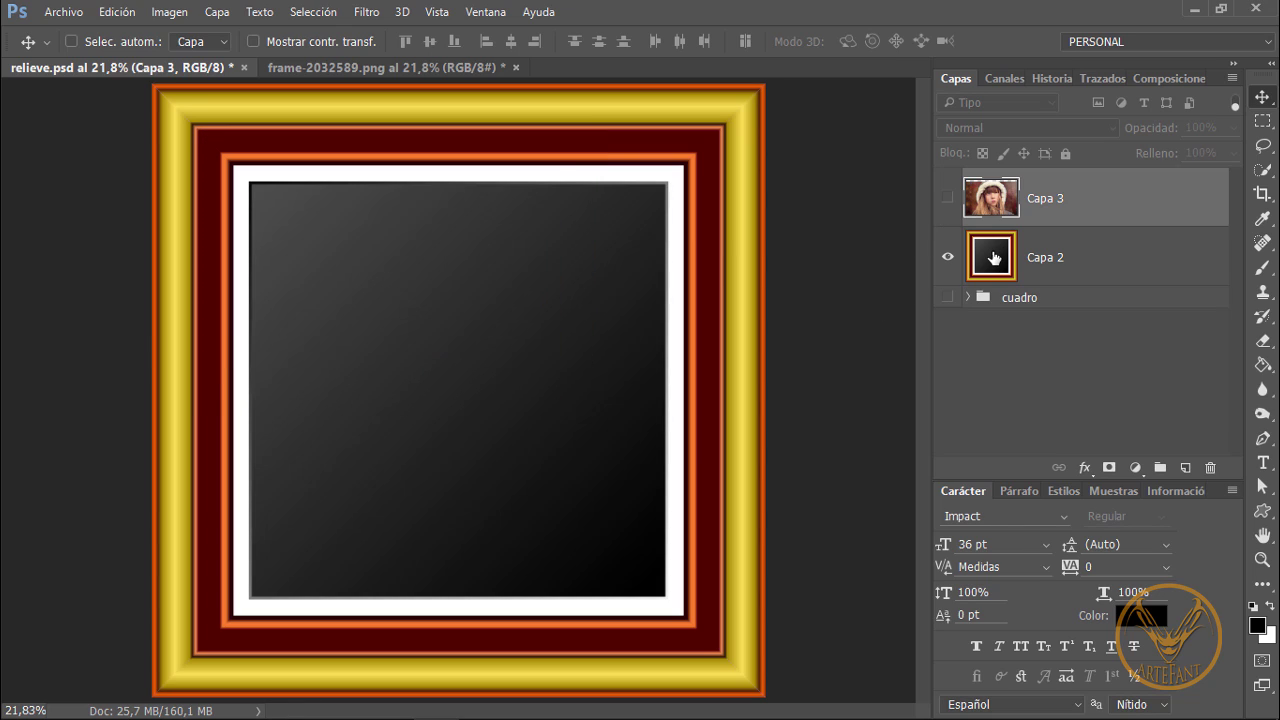
left_click(992, 261)
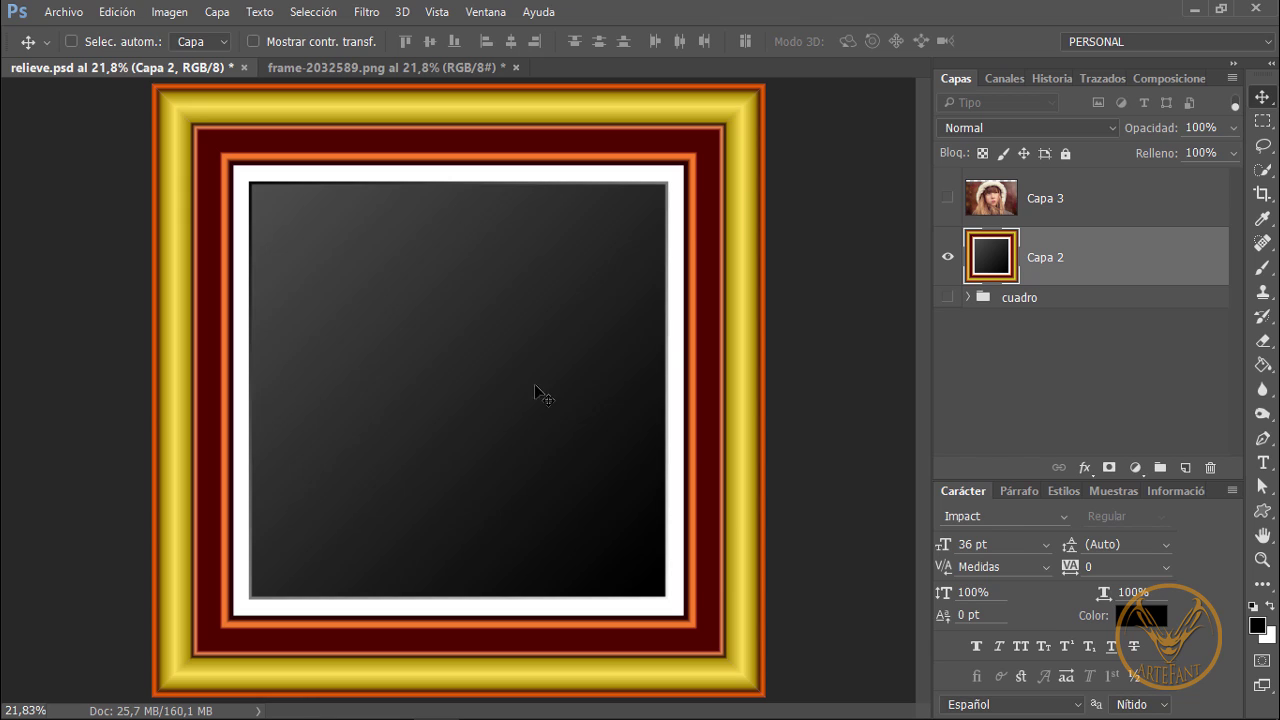
Quick-select the dark inner gradient panel and check its selection edges while zoomed in
left_click(1265, 176)
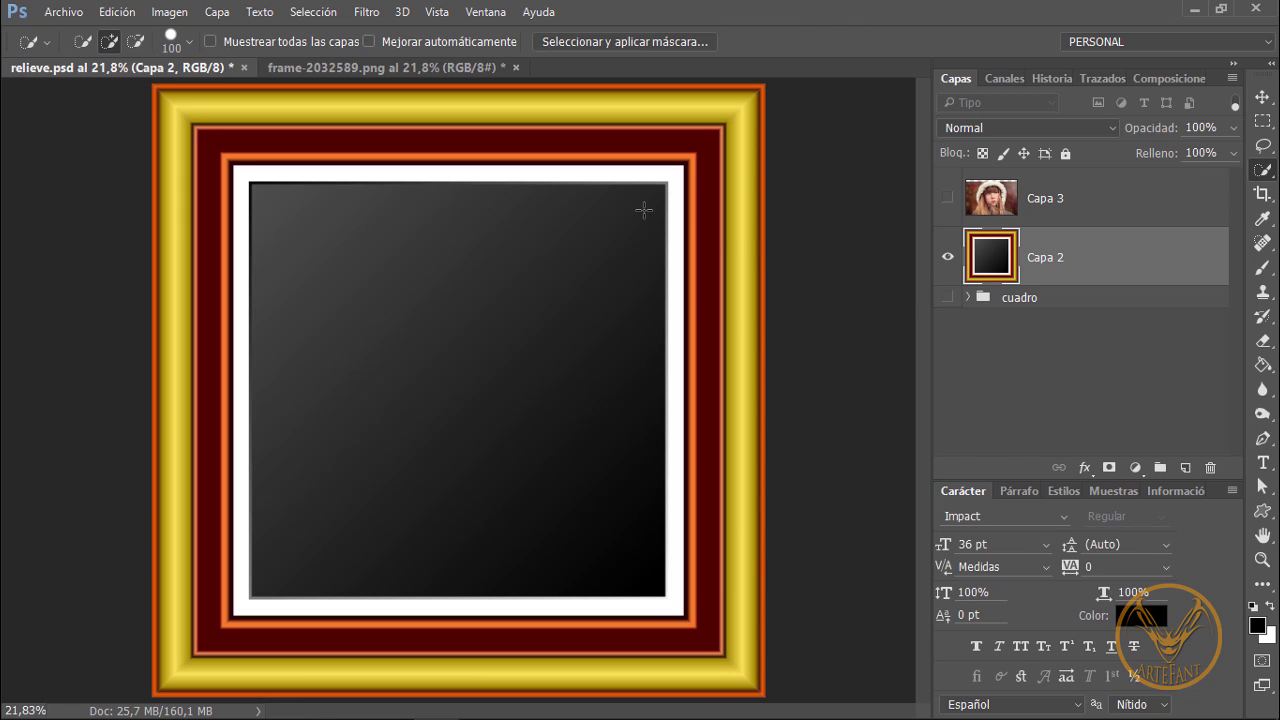
left_click_drag(644, 210, 390, 228)
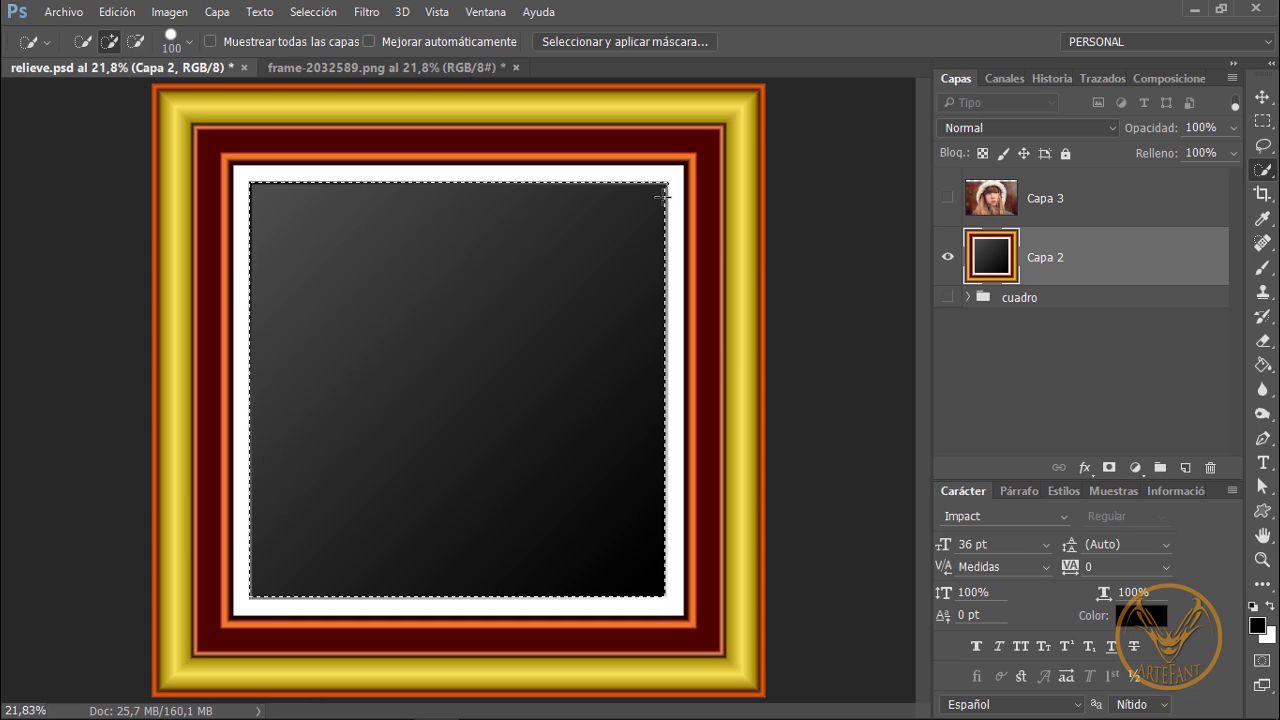
key("ctrl+plus")
key("ctrl+plus")
left_click_drag(663, 194, 580, 331)
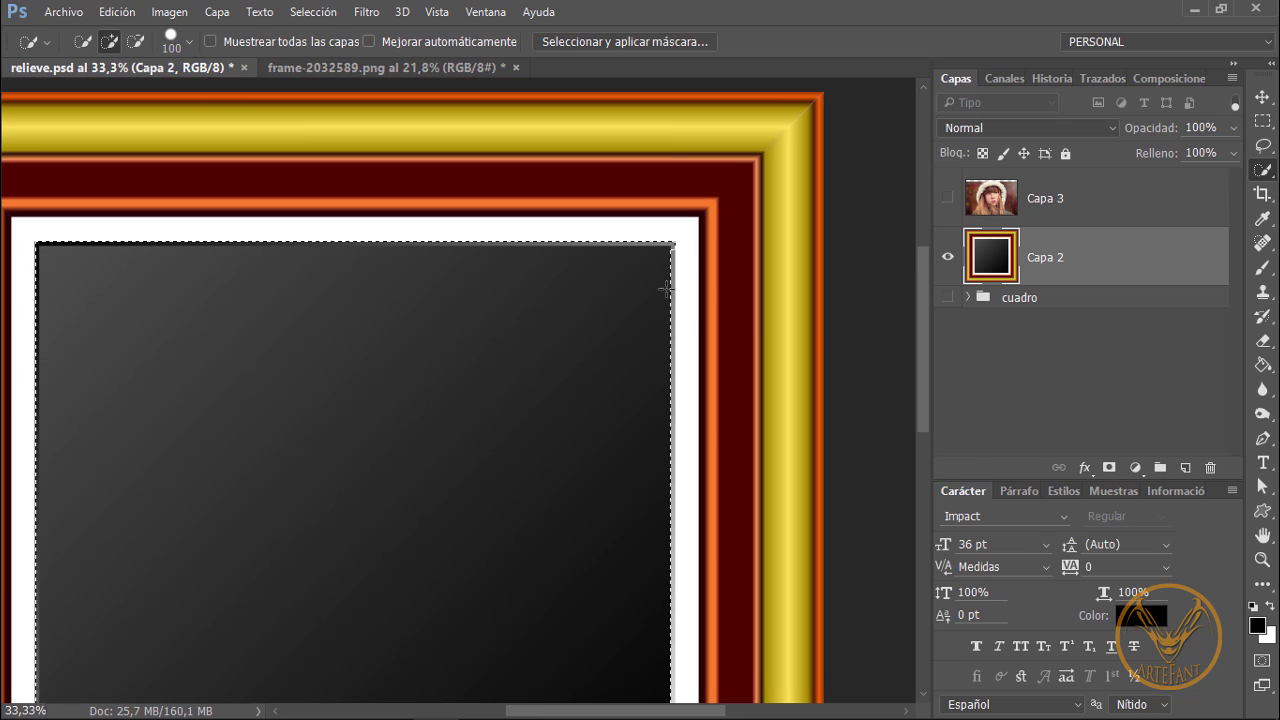
left_click_drag(466, 451, 572, 336)
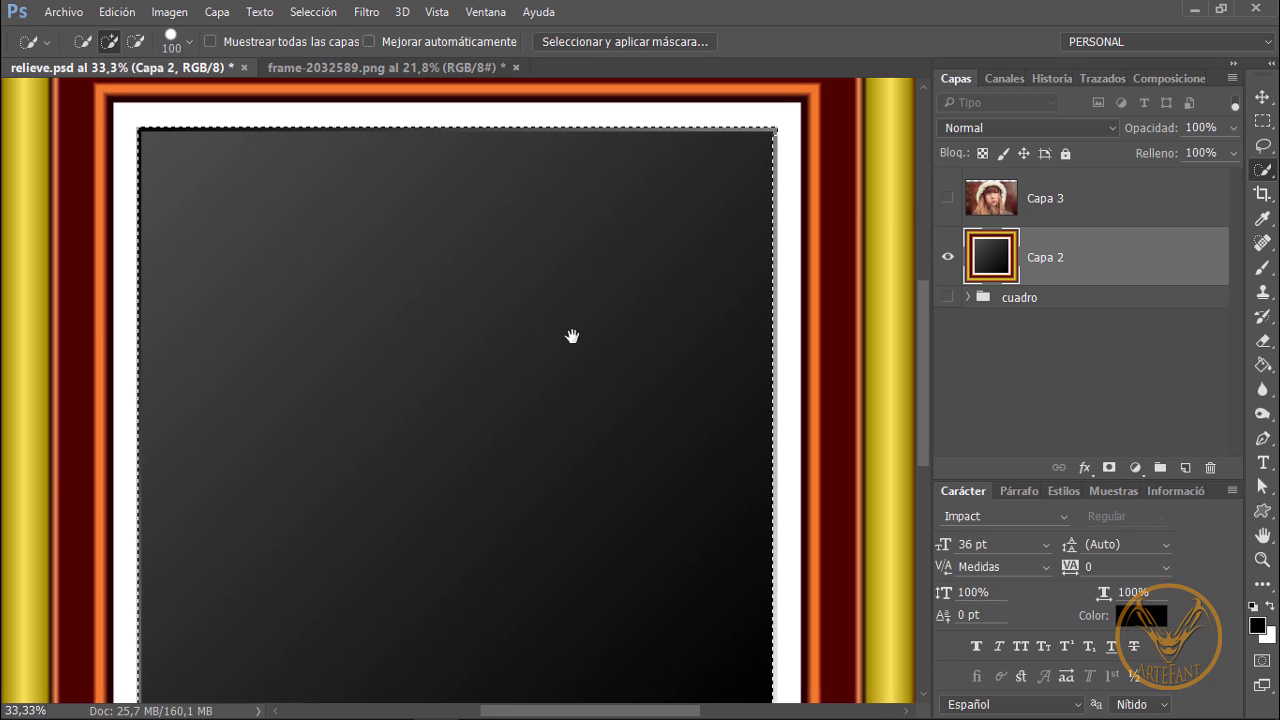
key("ctrl+0")
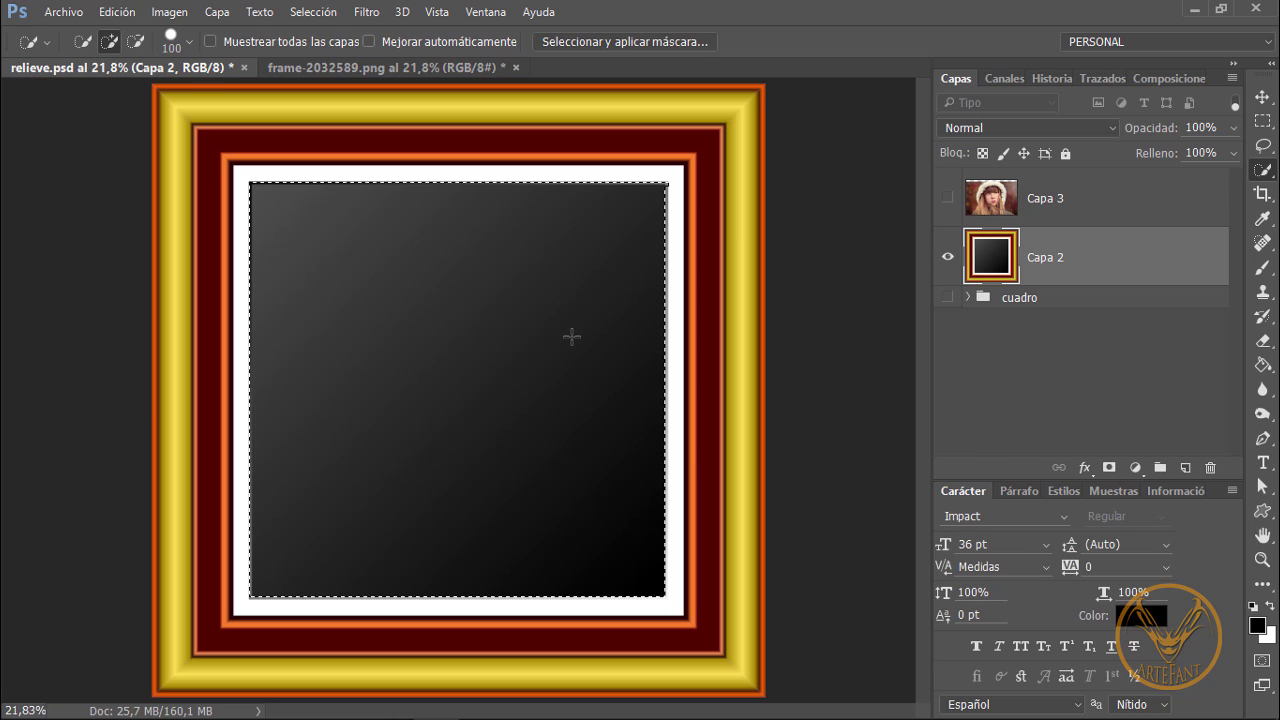
left_click(314, 14)
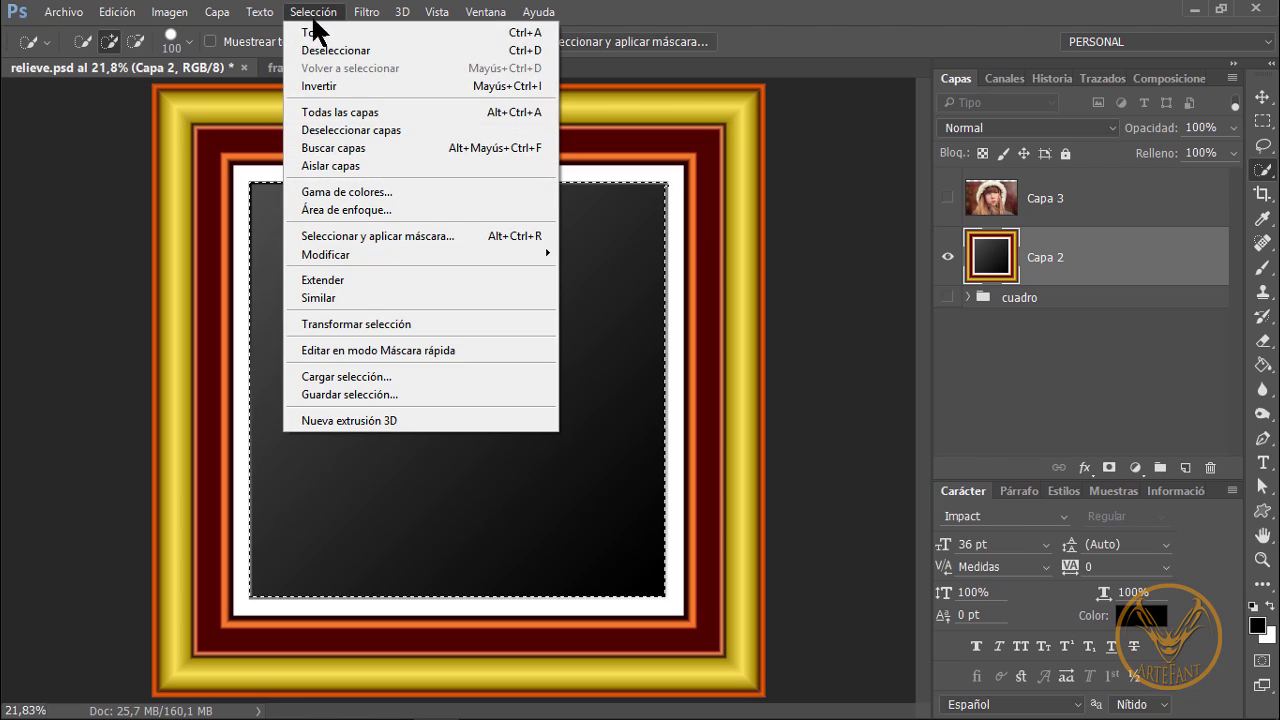
mouse_move(420, 254)
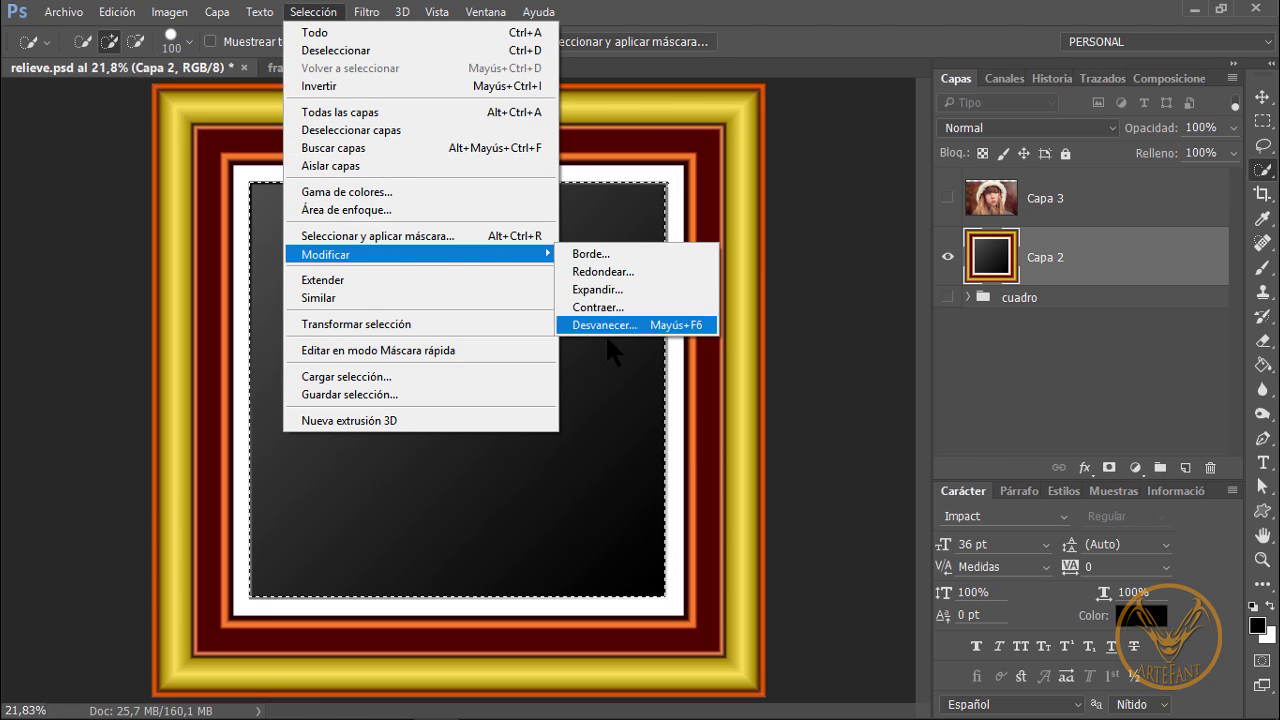
Expand the inner-panel selection by 5 pixels
left_click(615, 286)
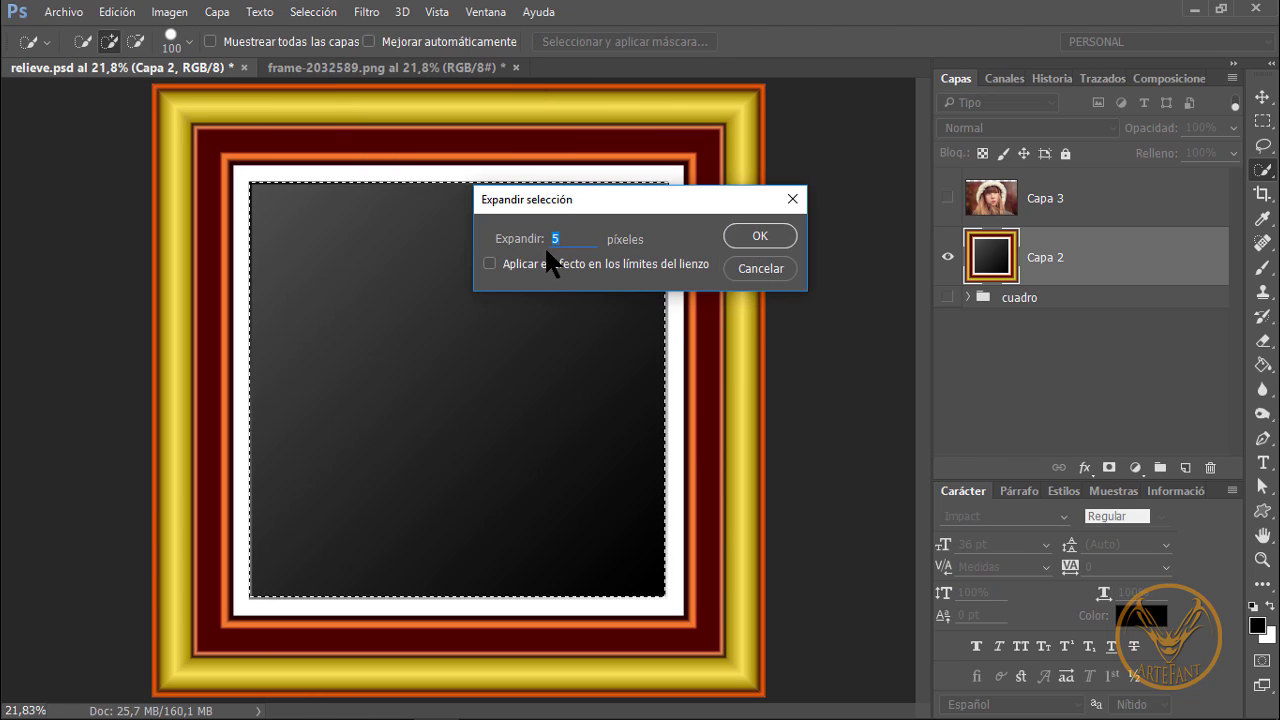
type("8")
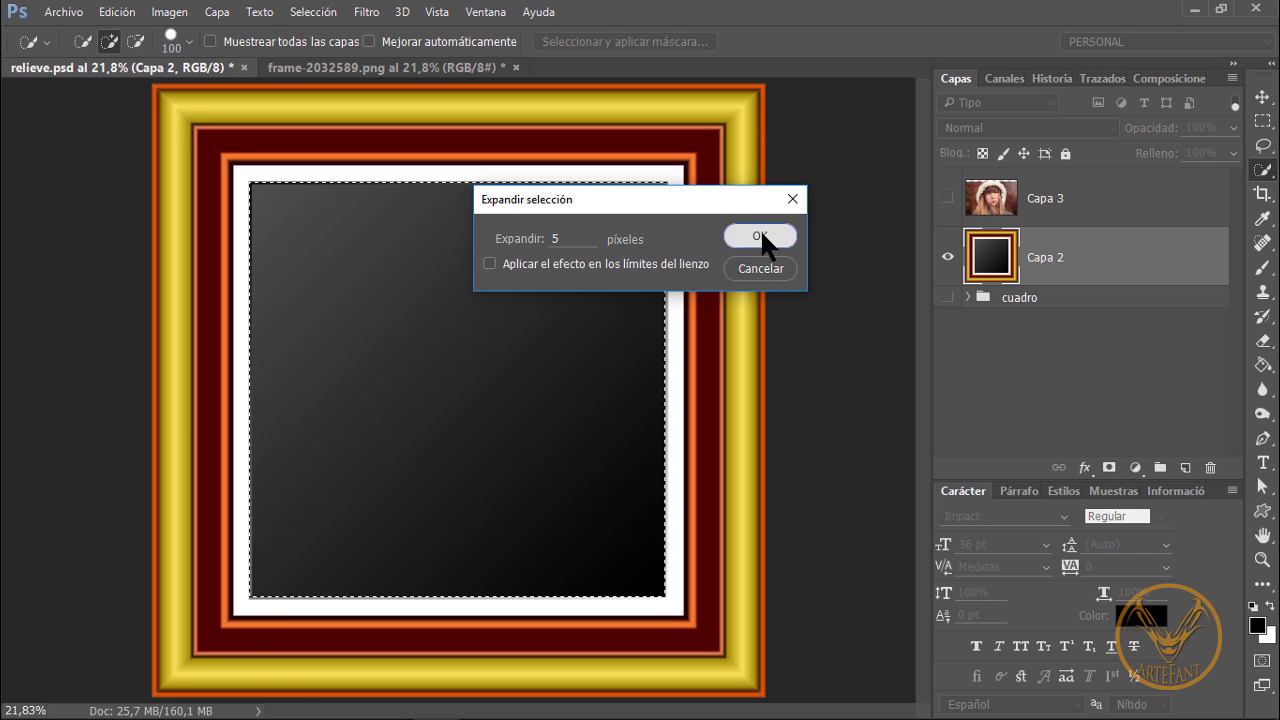
left_click(760, 237)
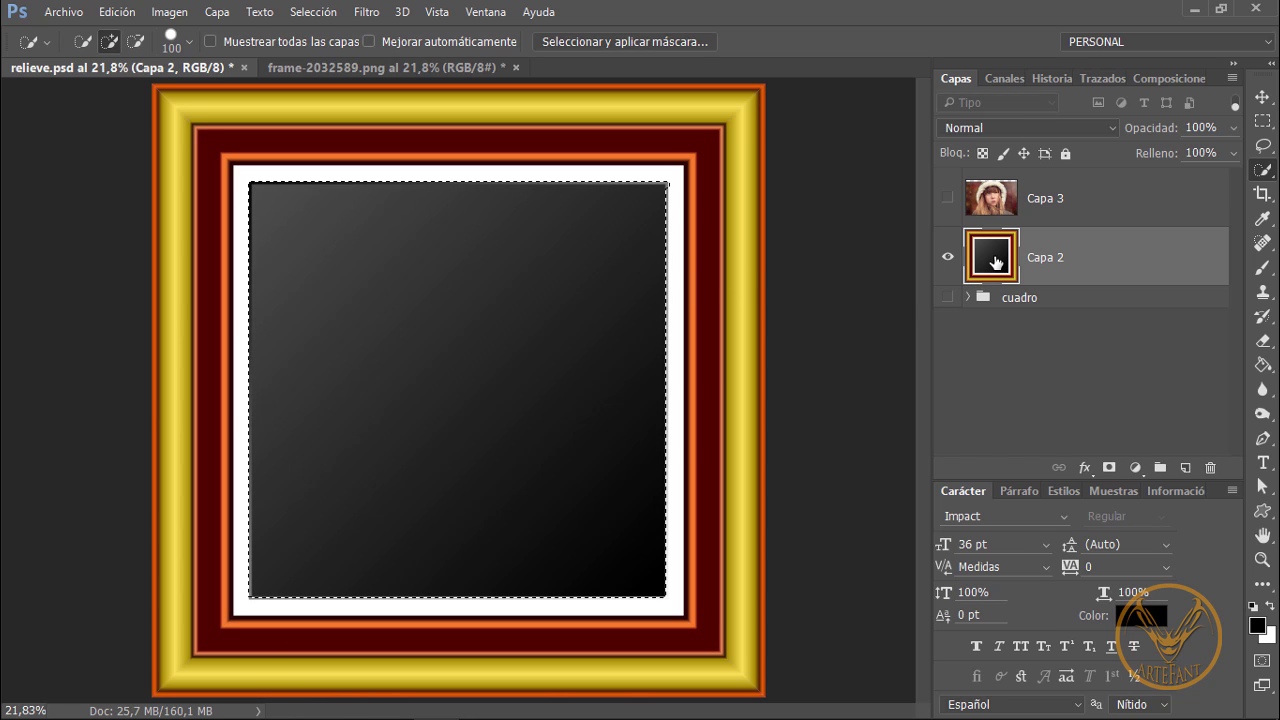
Delete the dark panel from Capa 2, deselect, and make portrait layer Capa 3 visible
key("Delete")
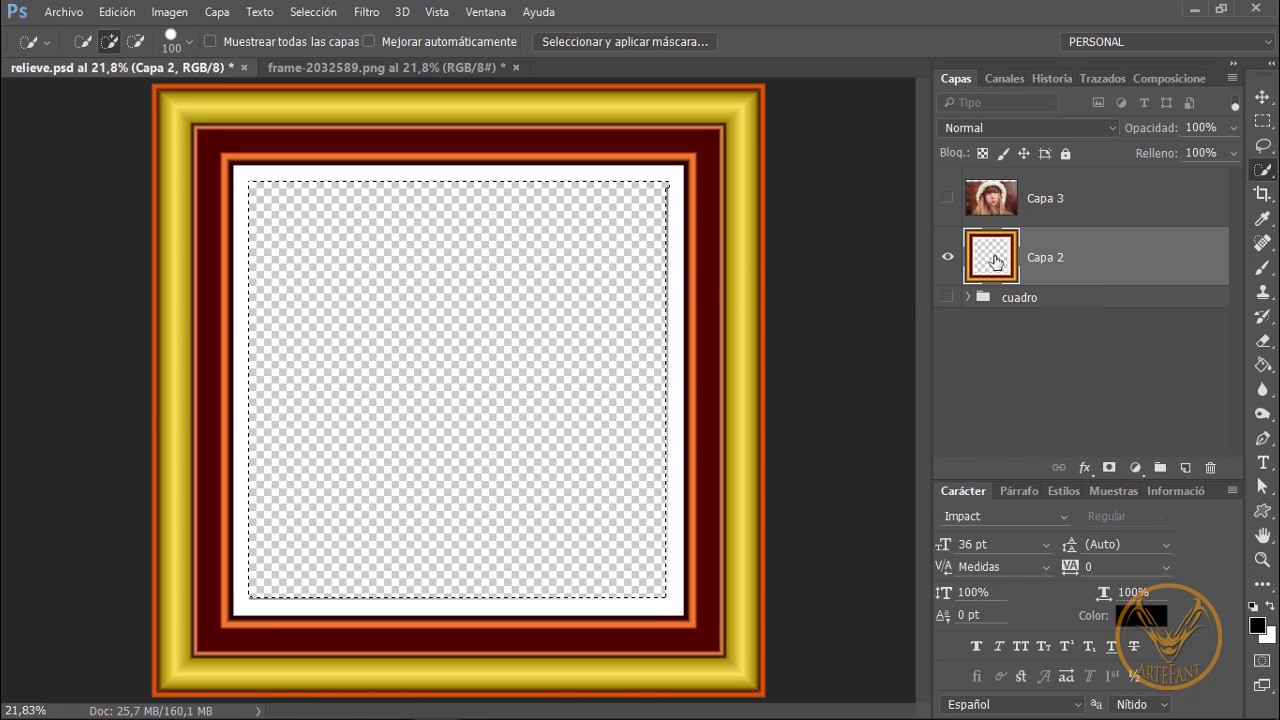
key("ctrl+d")
left_click(1262, 97)
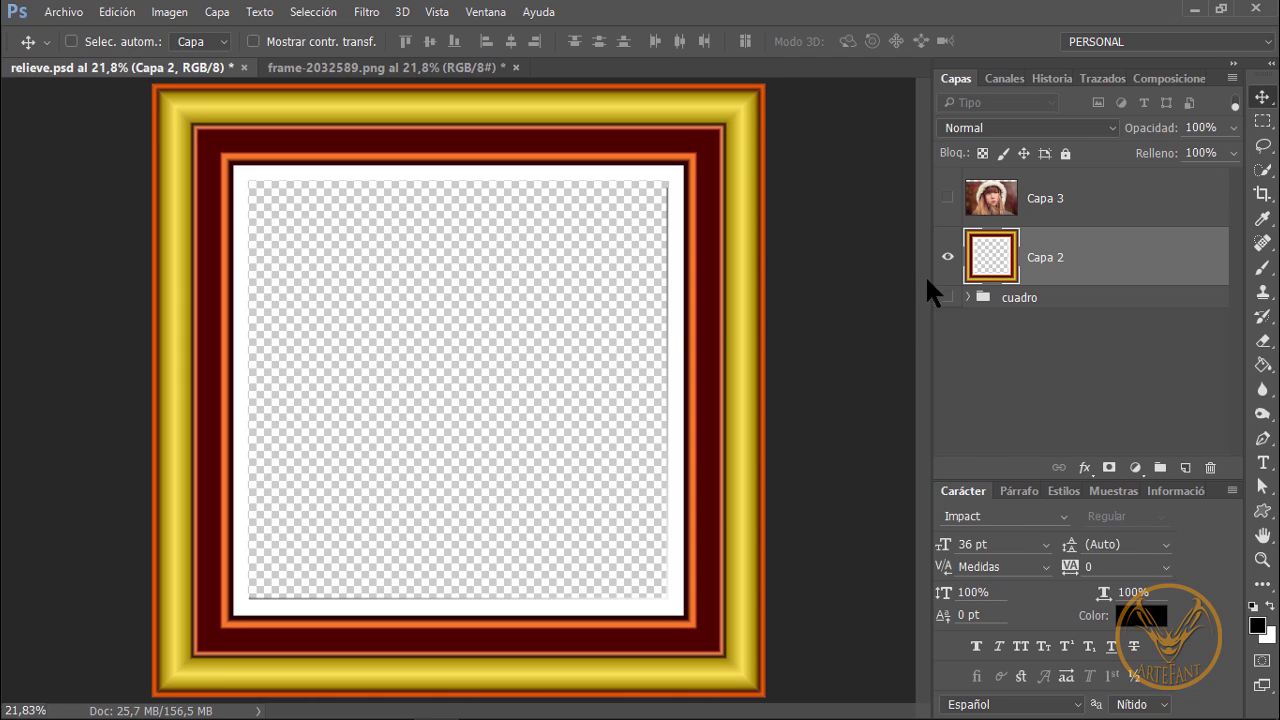
left_click(948, 198)
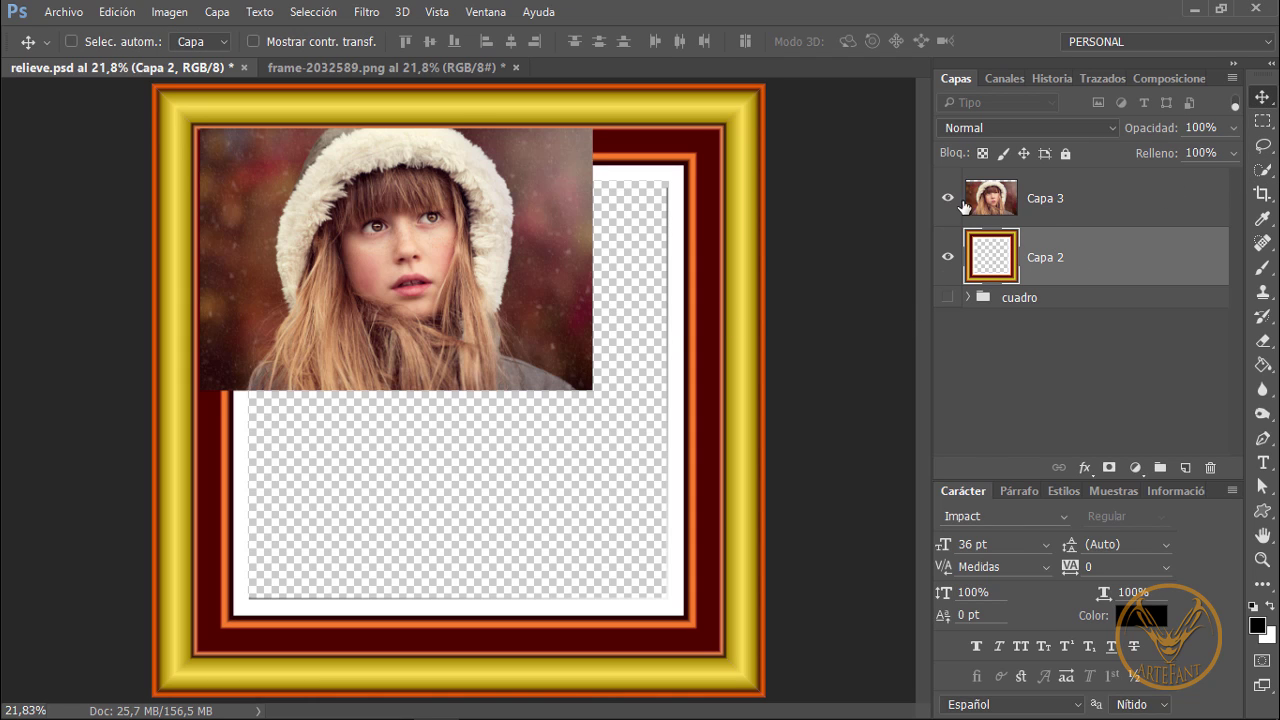
left_click_drag(1073, 200, 1072, 296)
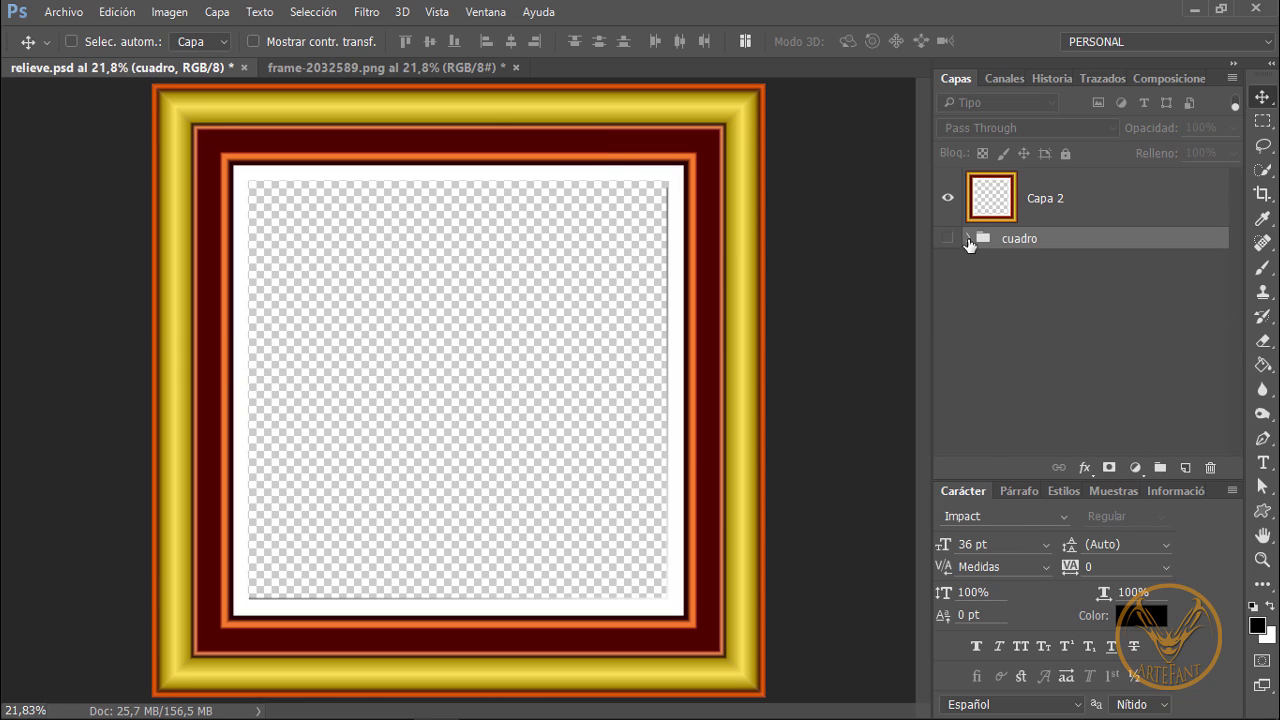
Move Capa 3 out of the cuadro group to sit directly below Capa 2
left_click(968, 240)
left_click_drag(1020, 285, 1028, 232)
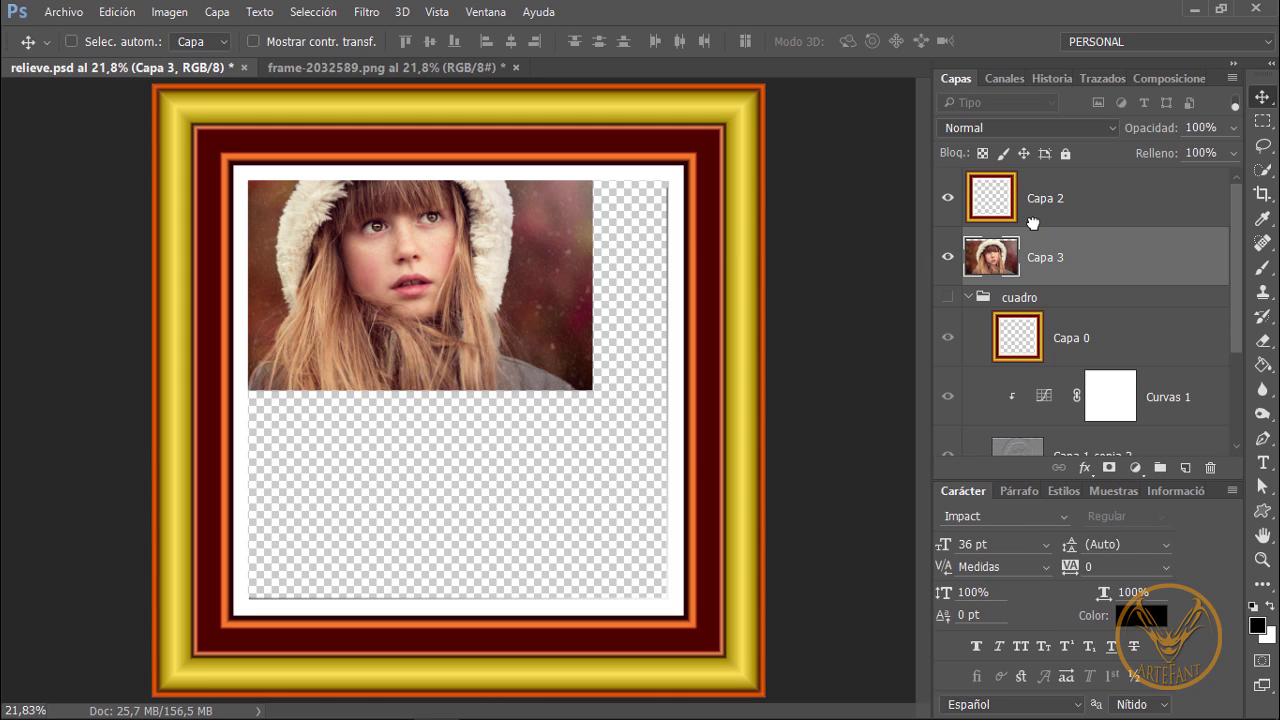
left_click(967, 297)
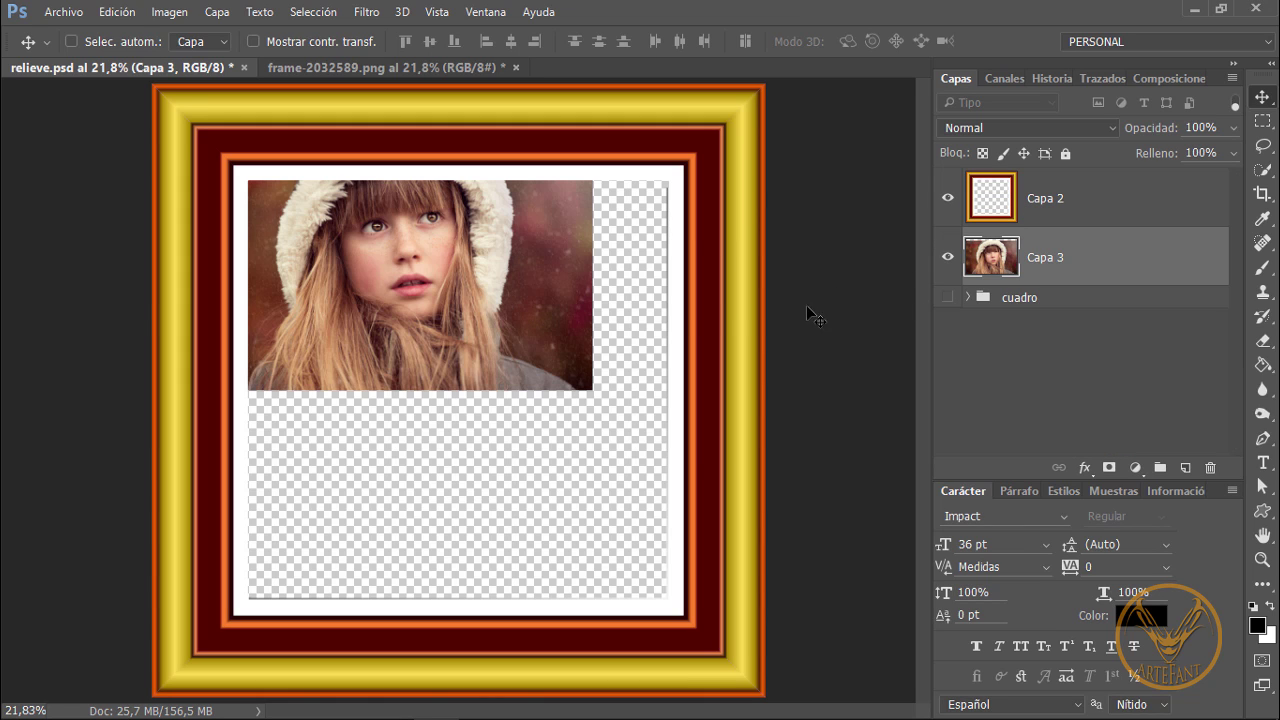
Free-transform the portrait to about 169% and centre it in the frame opening
key("ctrl+t")
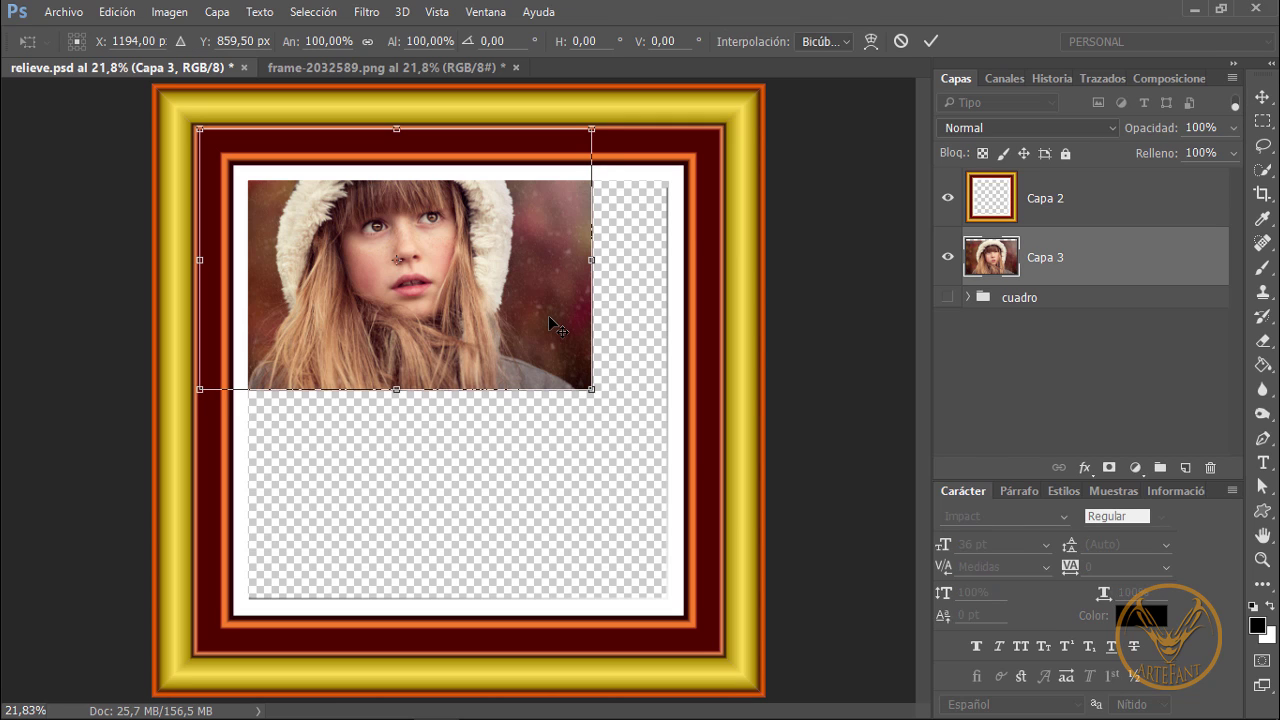
left_click_drag(507, 290, 510, 309)
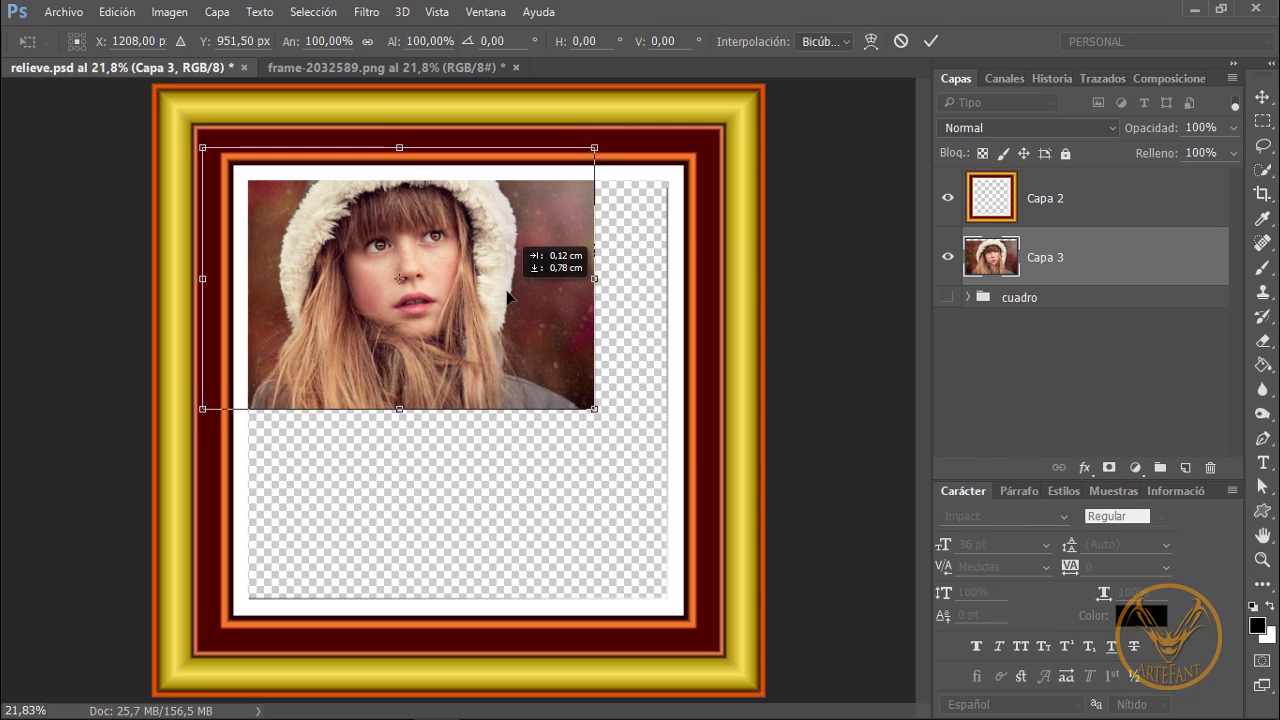
left_click_drag(590, 410, 742, 594)
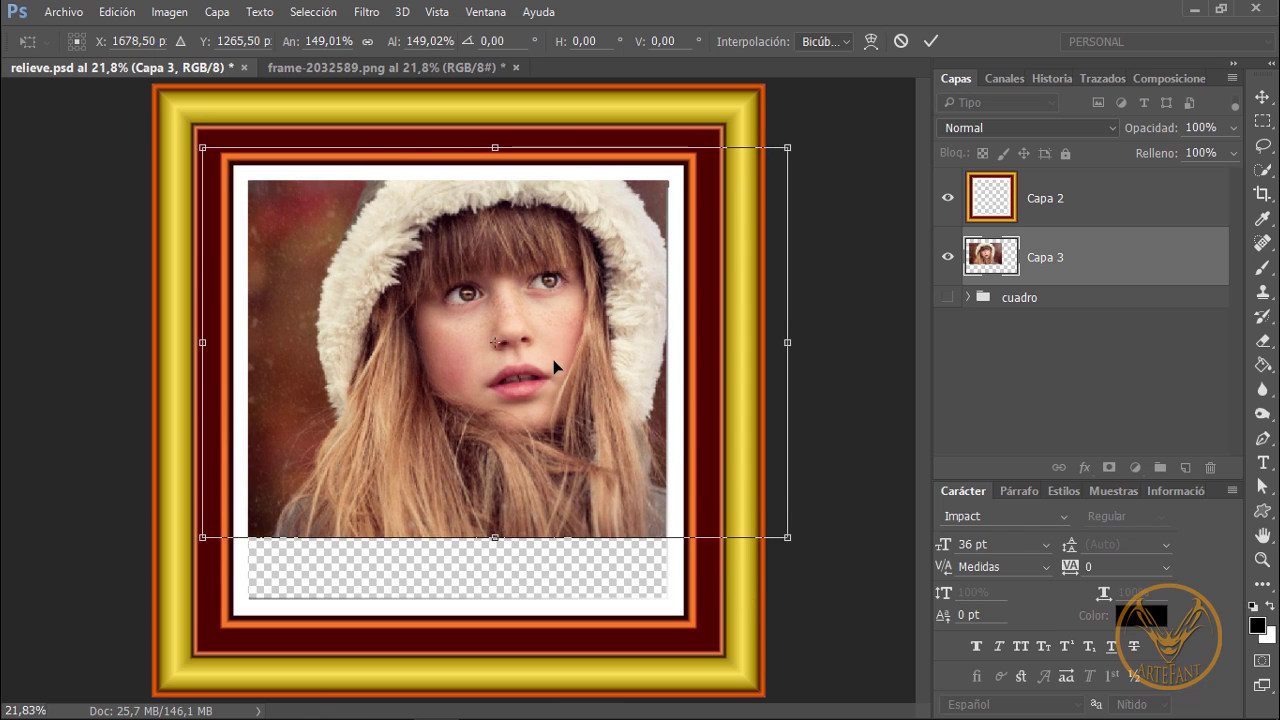
left_click_drag(557, 366, 504, 386)
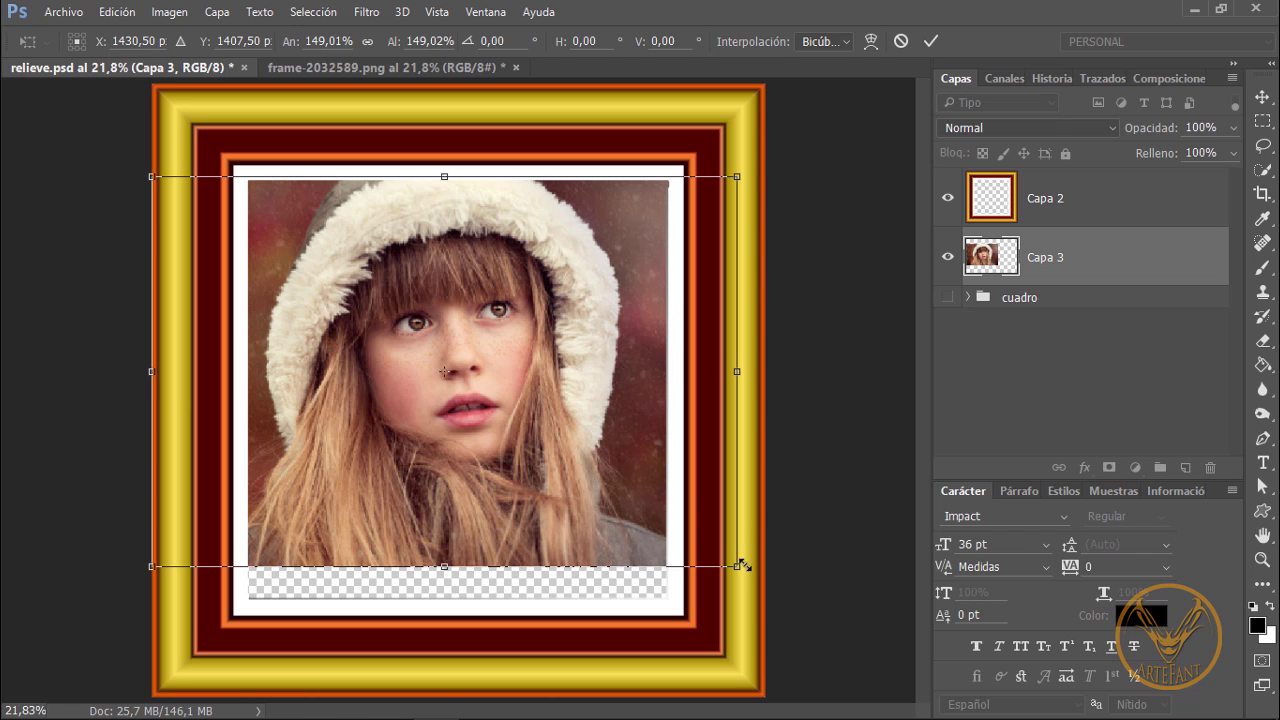
left_click_drag(737, 566, 817, 620)
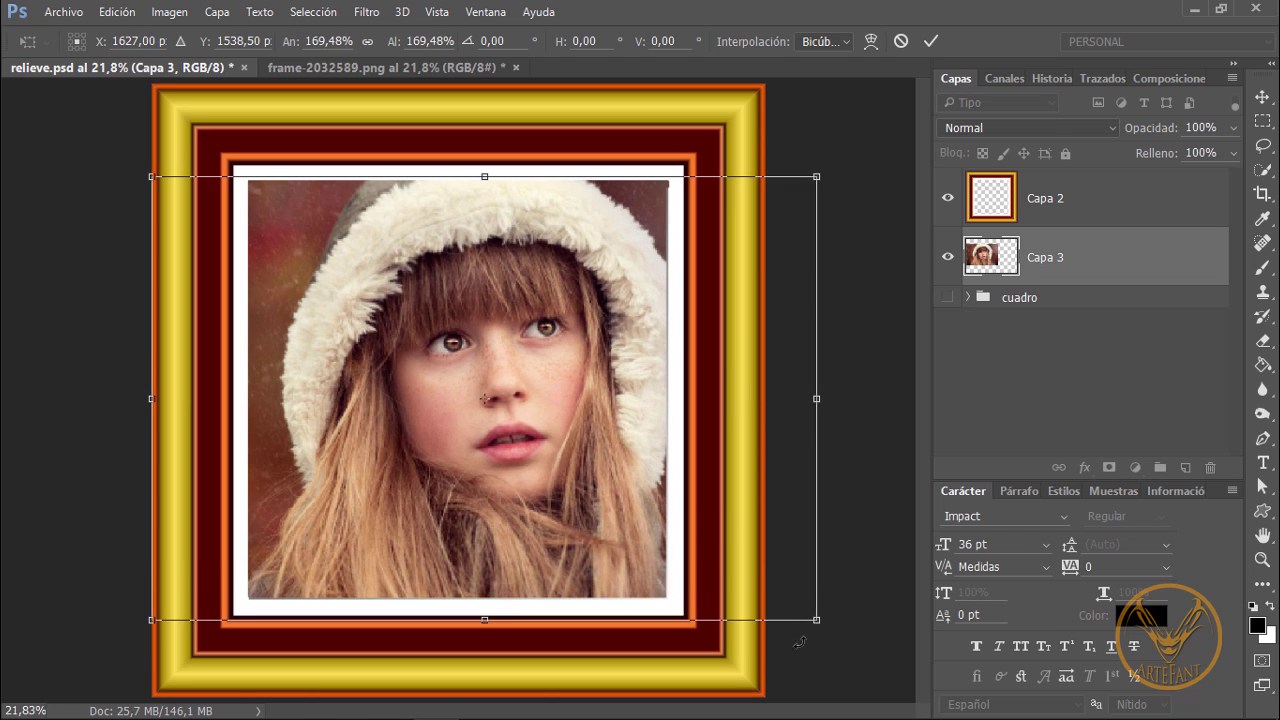
left_click_drag(589, 437, 560, 428)
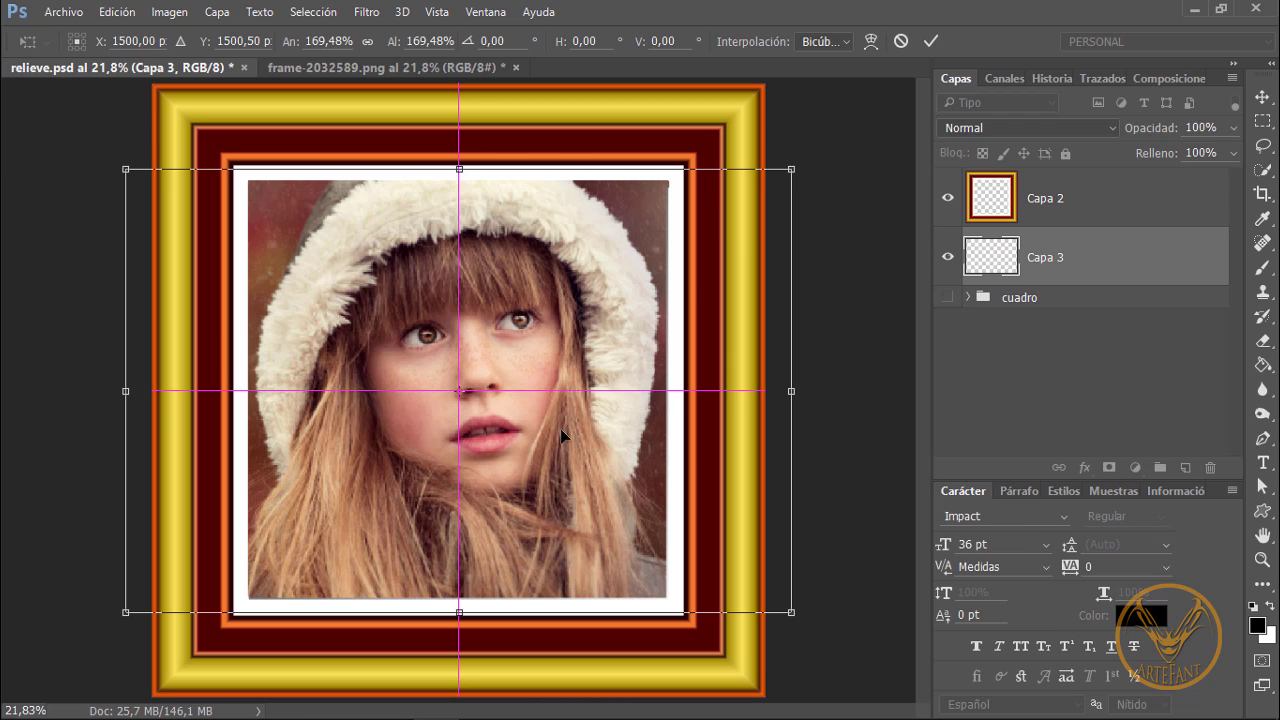
left_click(930, 40)
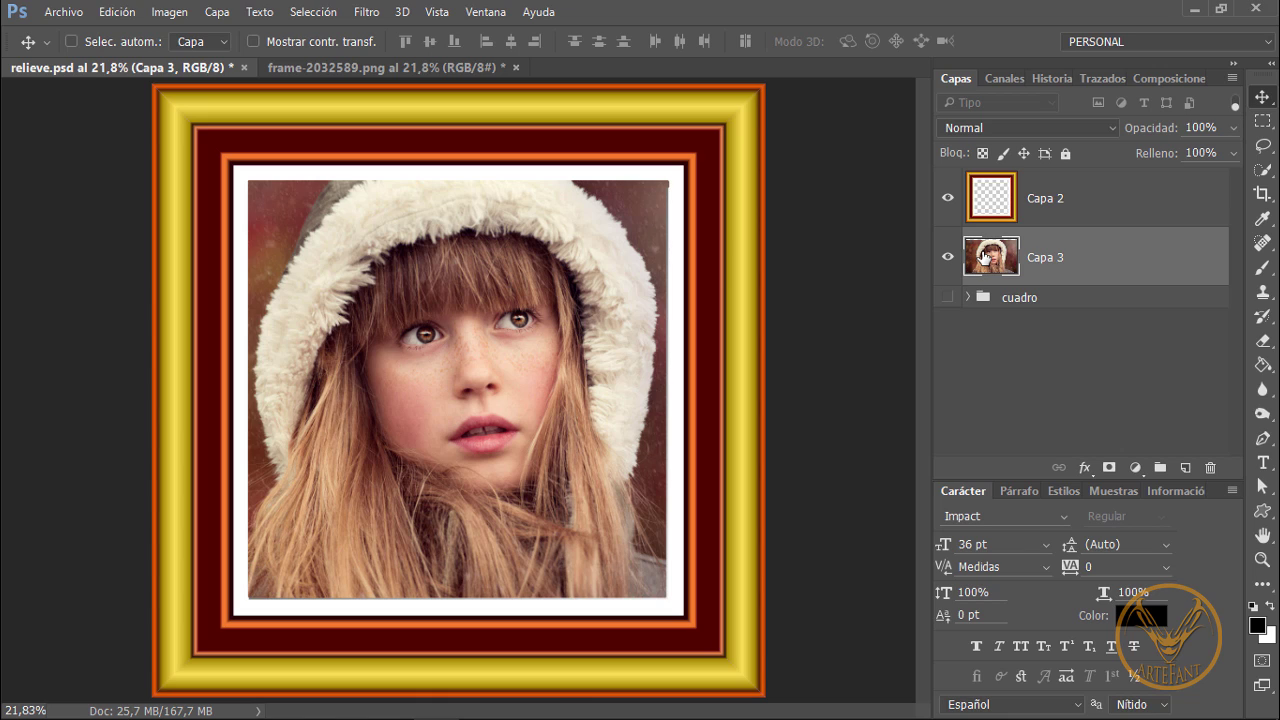
Duplicate Capa 3 twice, hide Capa 3 copia 2, and select Capa 3 copia
key("ctrl")
key("ctrl+j")
key("ctrl+j")
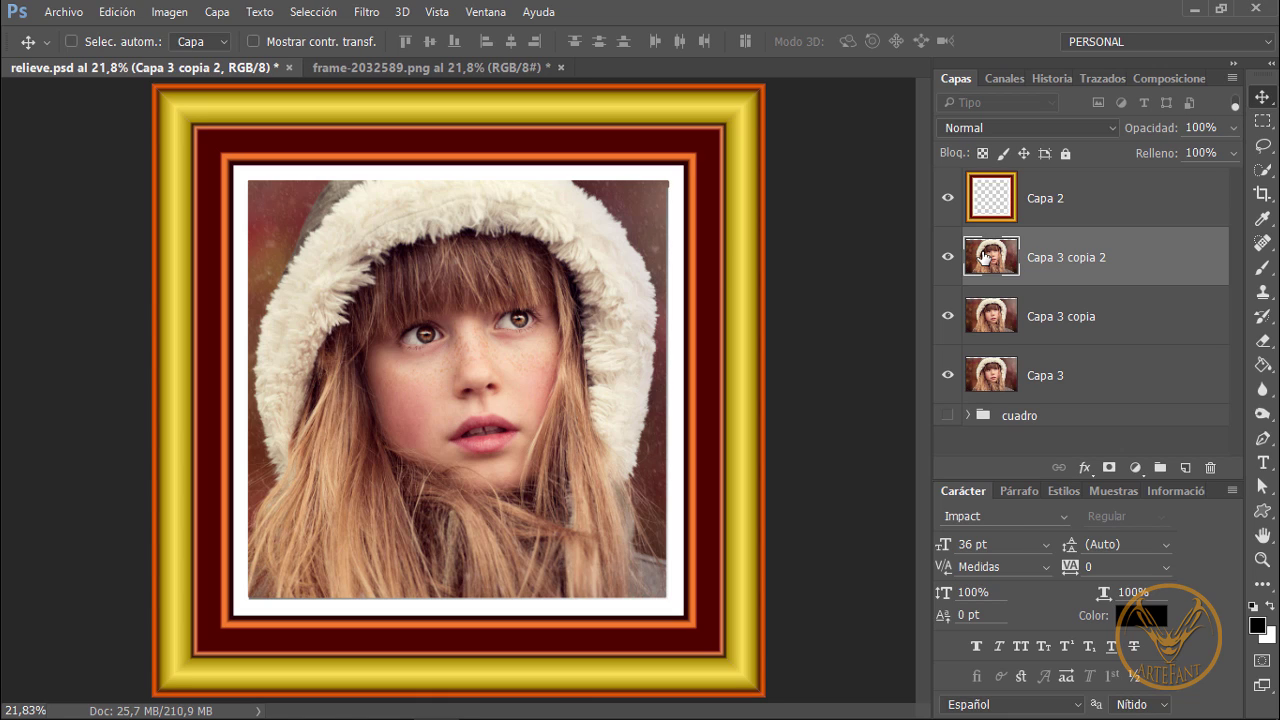
left_click(948, 258)
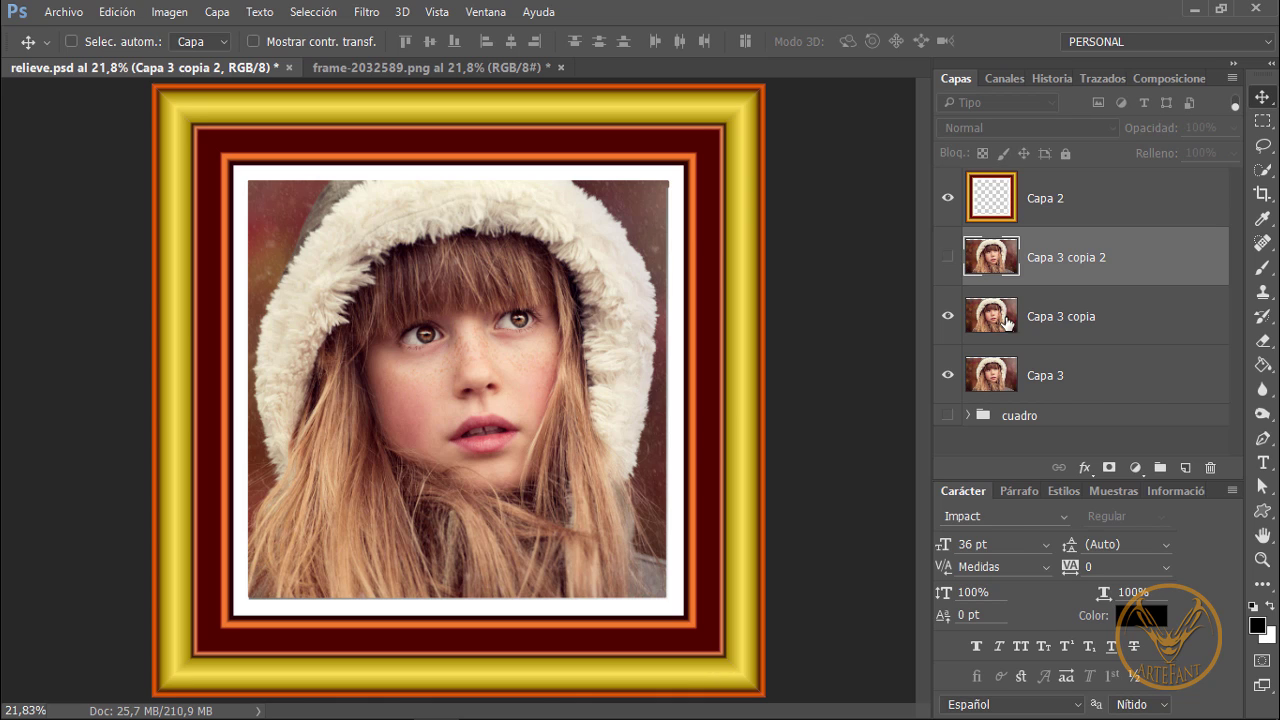
left_click(1040, 322)
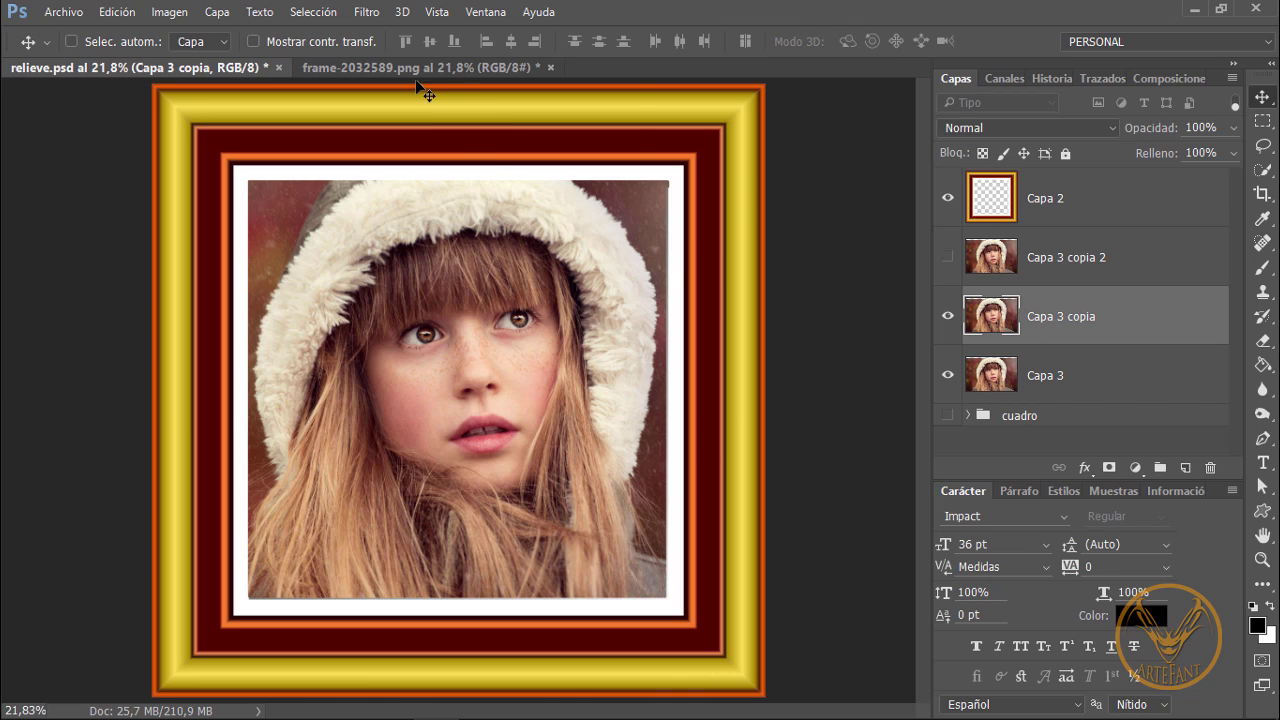
Apply the Relieve emboss filter (90°, 16 px, 100%) to Capa 3 copia
left_click(376, 12)
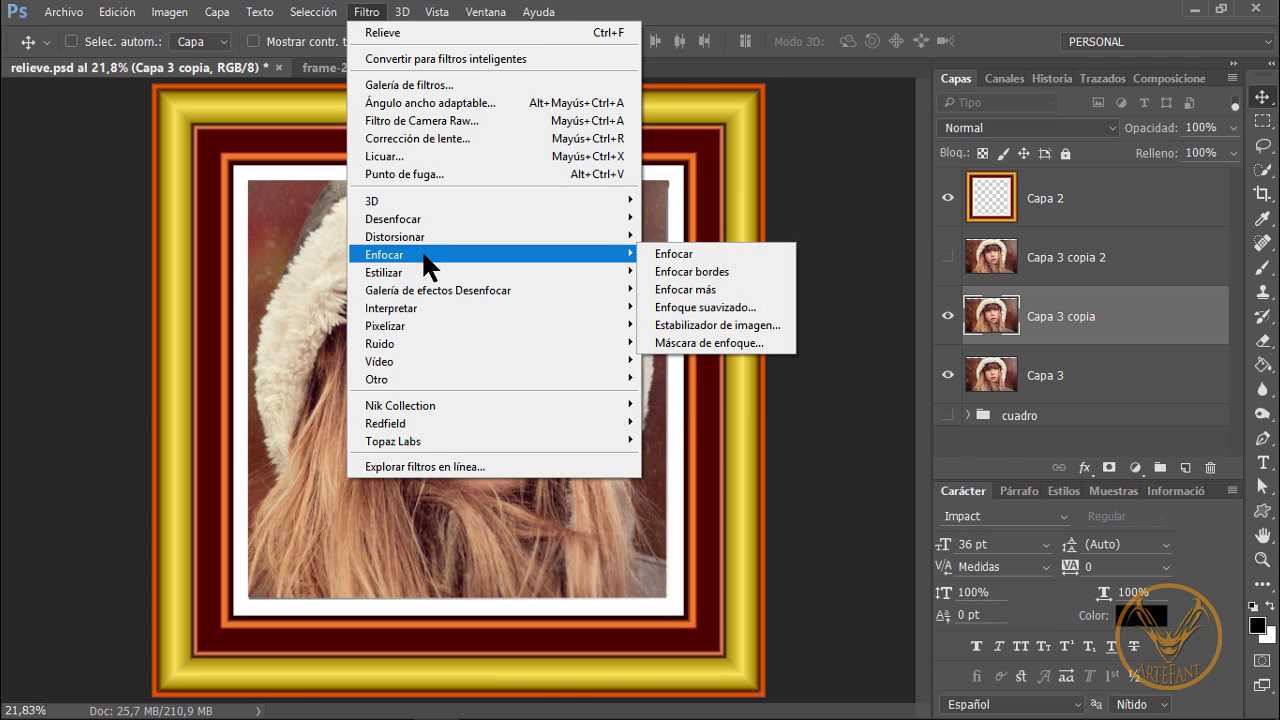
mouse_move(430, 272)
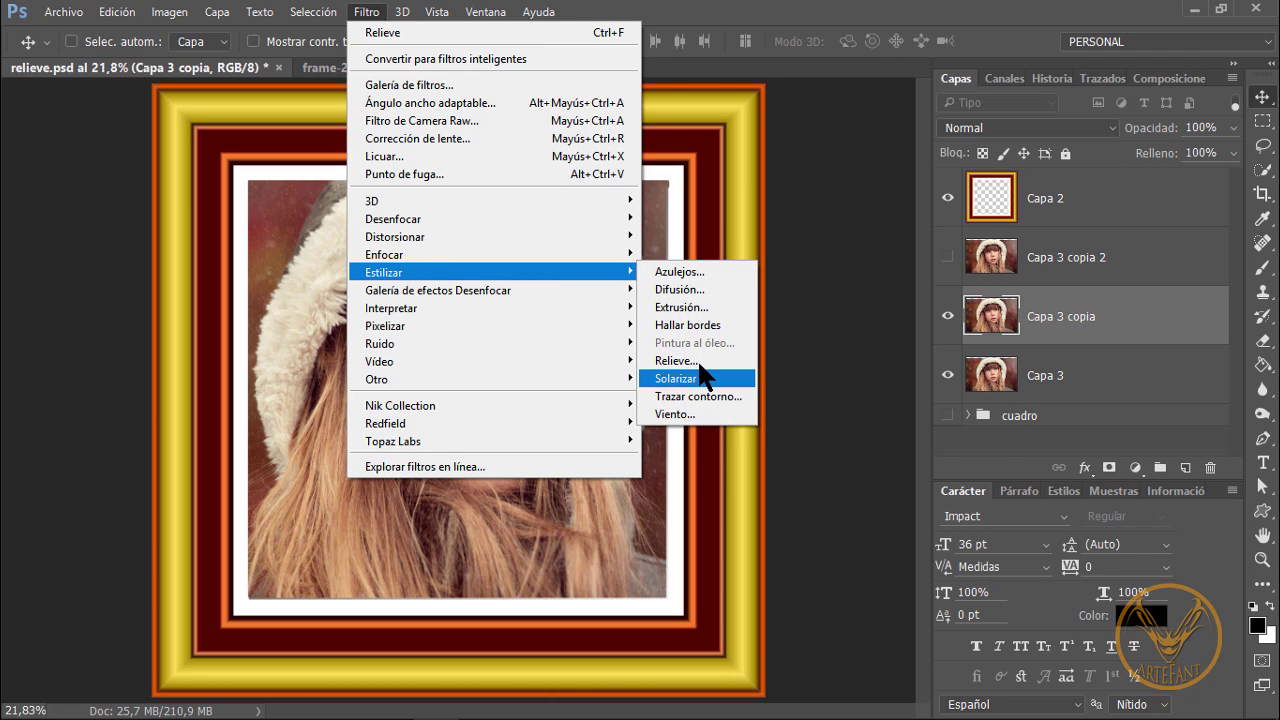
left_click(700, 362)
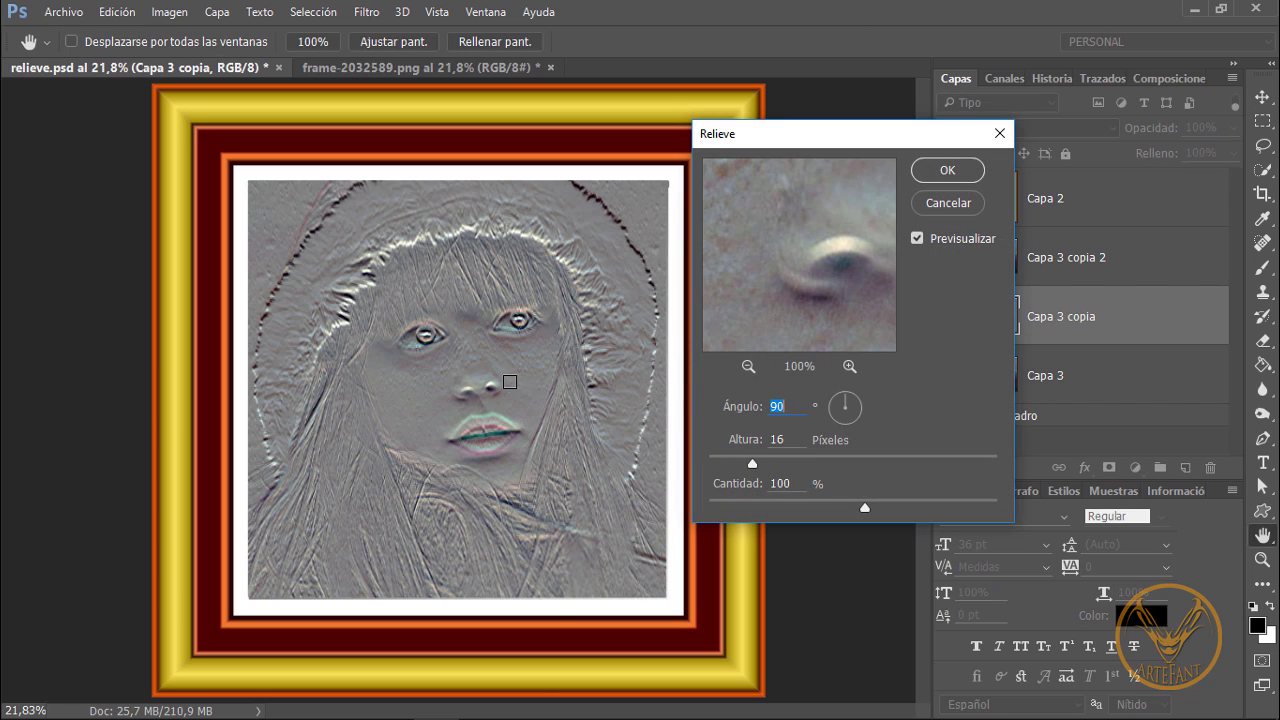
left_click(521, 332)
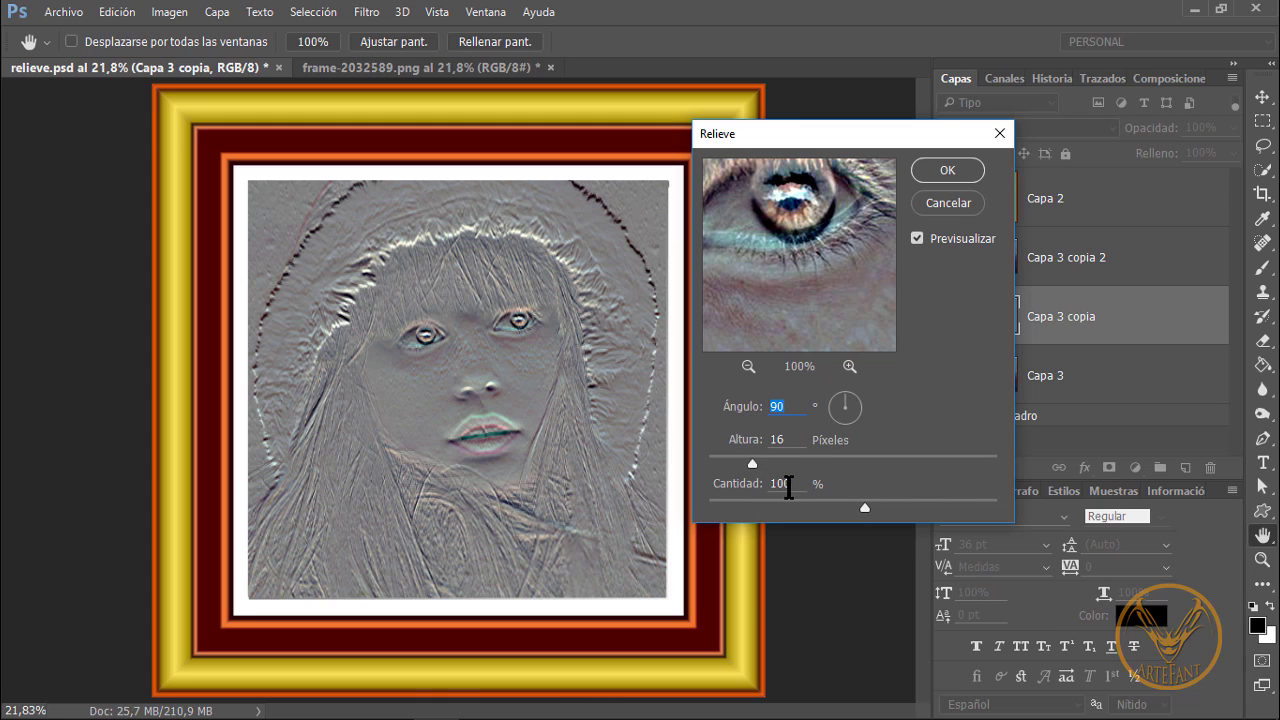
left_click(963, 172)
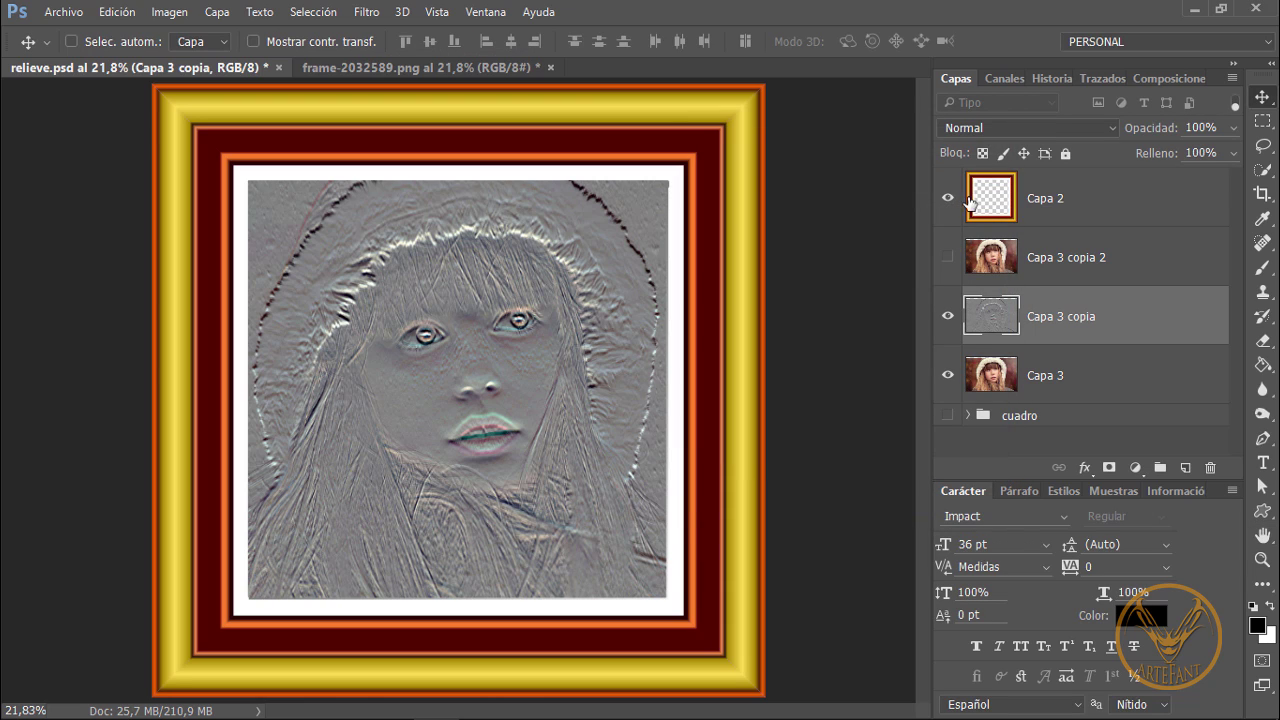
Show and emboss Capa 3 copia 2 with Relieve, then move Capa 3 copia below Capa 3
left_click(1054, 265)
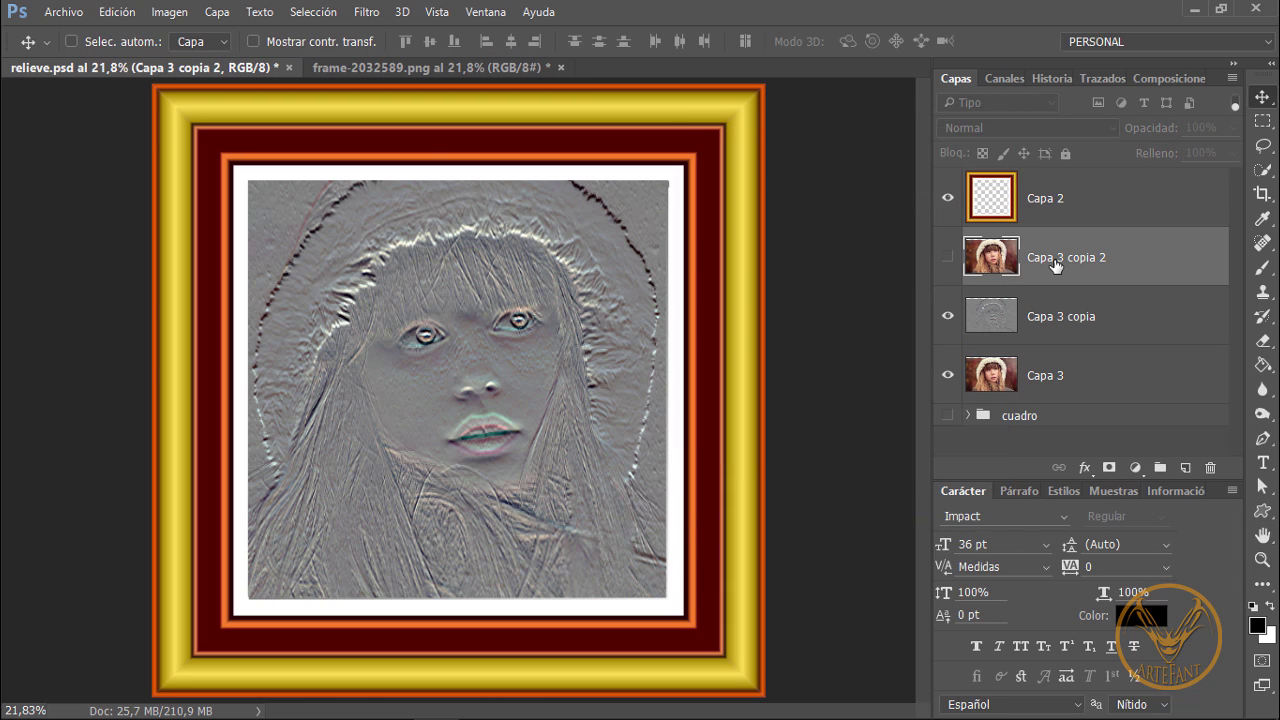
left_click(364, 11)
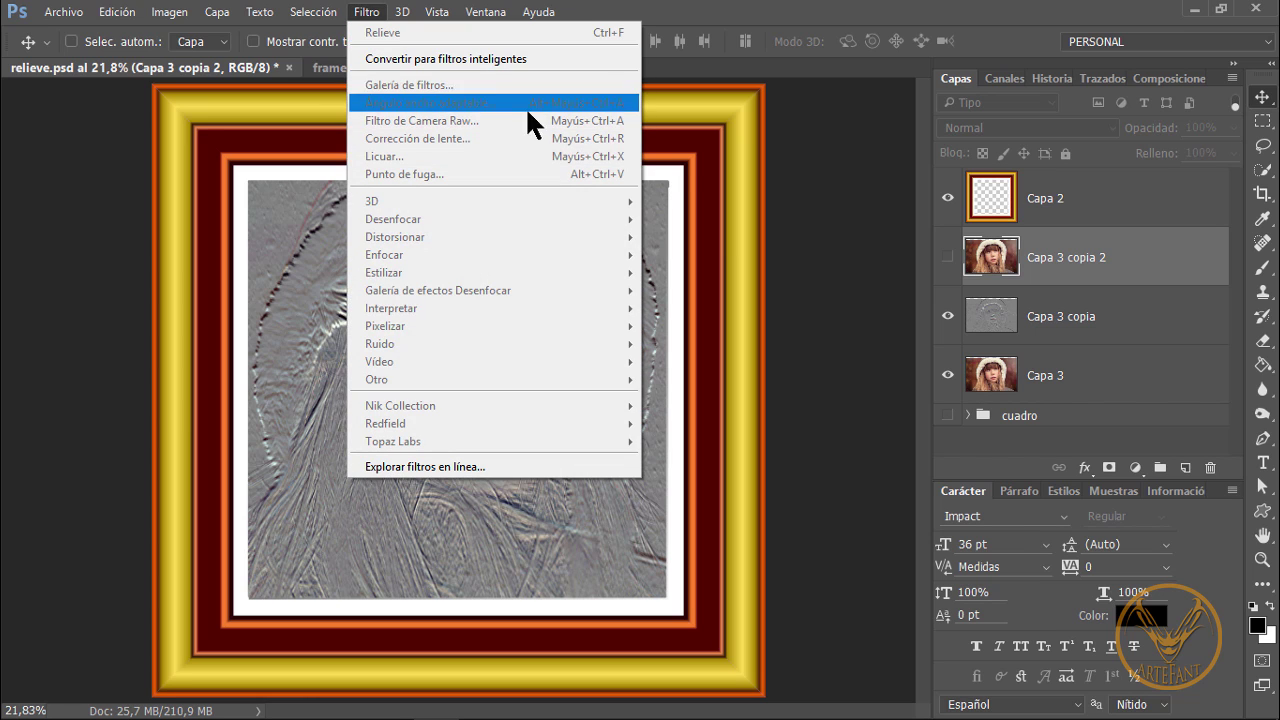
left_click(947, 257)
left_click(946, 257)
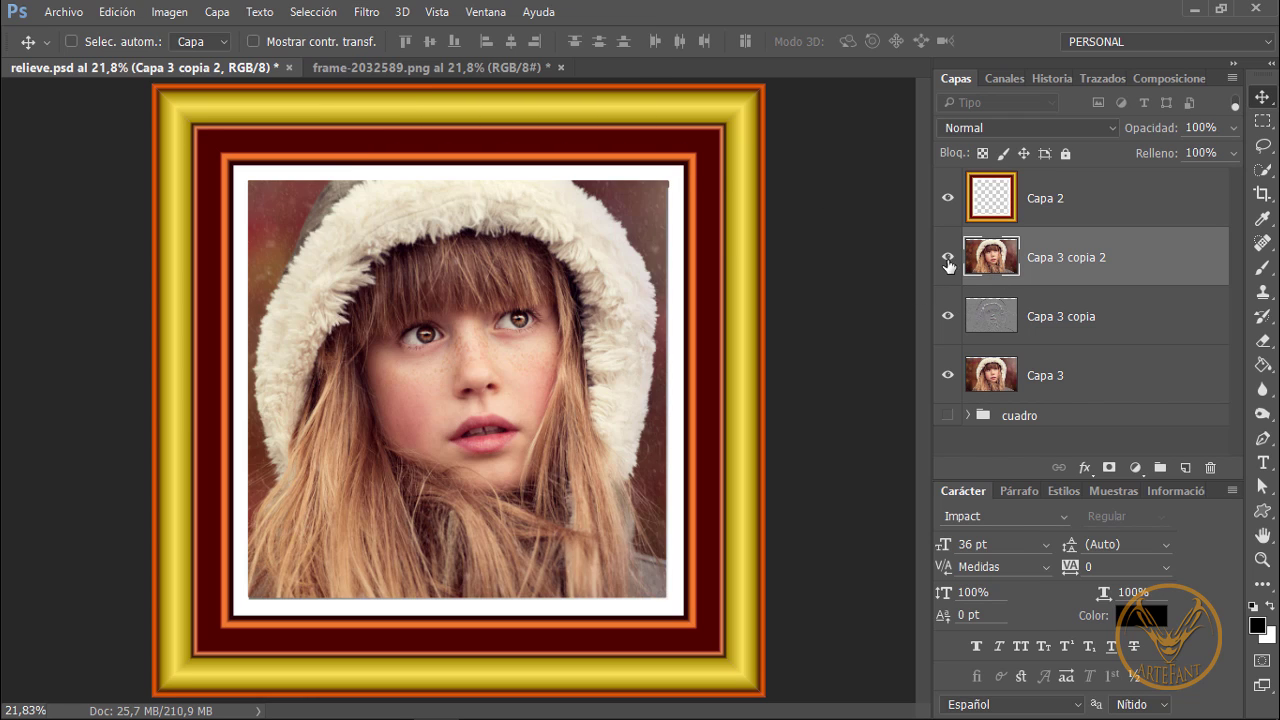
left_click(366, 12)
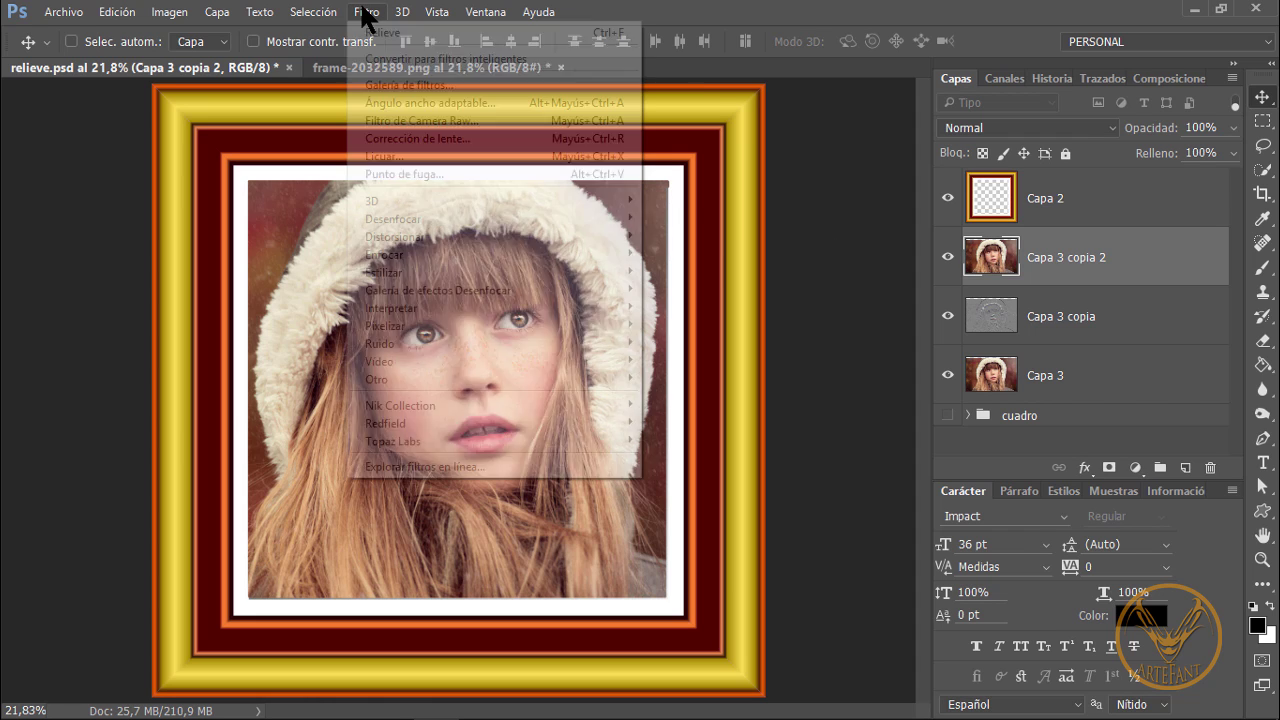
left_click(385, 35)
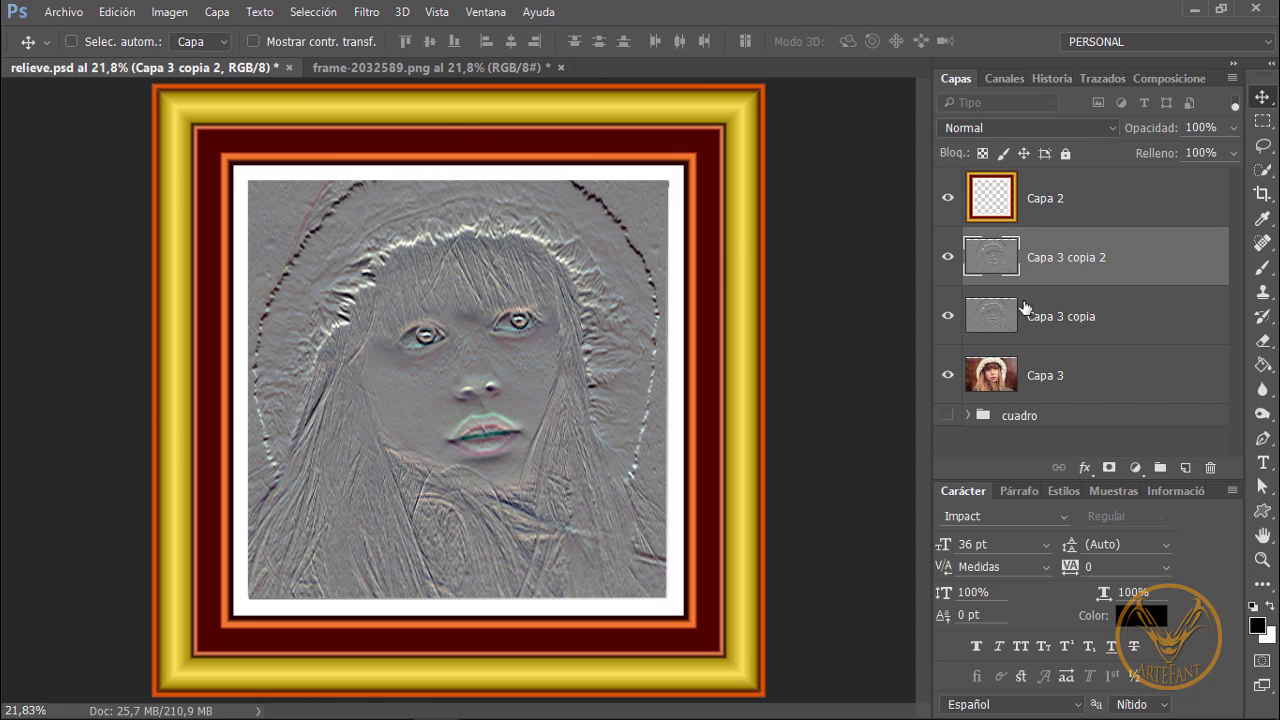
left_click_drag(1073, 317, 1085, 398)
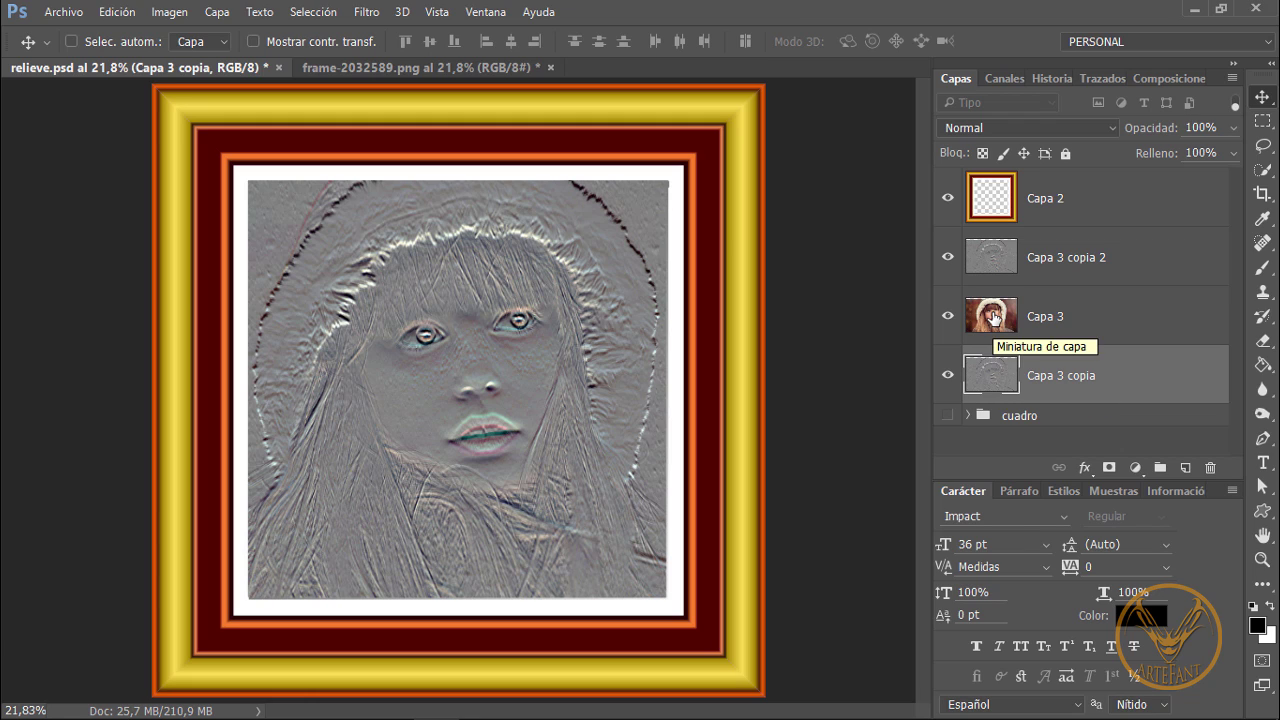
Set Capa 3's blend mode to Color and Capa 3 copia 2's to Luz fuerte
left_click(995, 318)
left_click(965, 130)
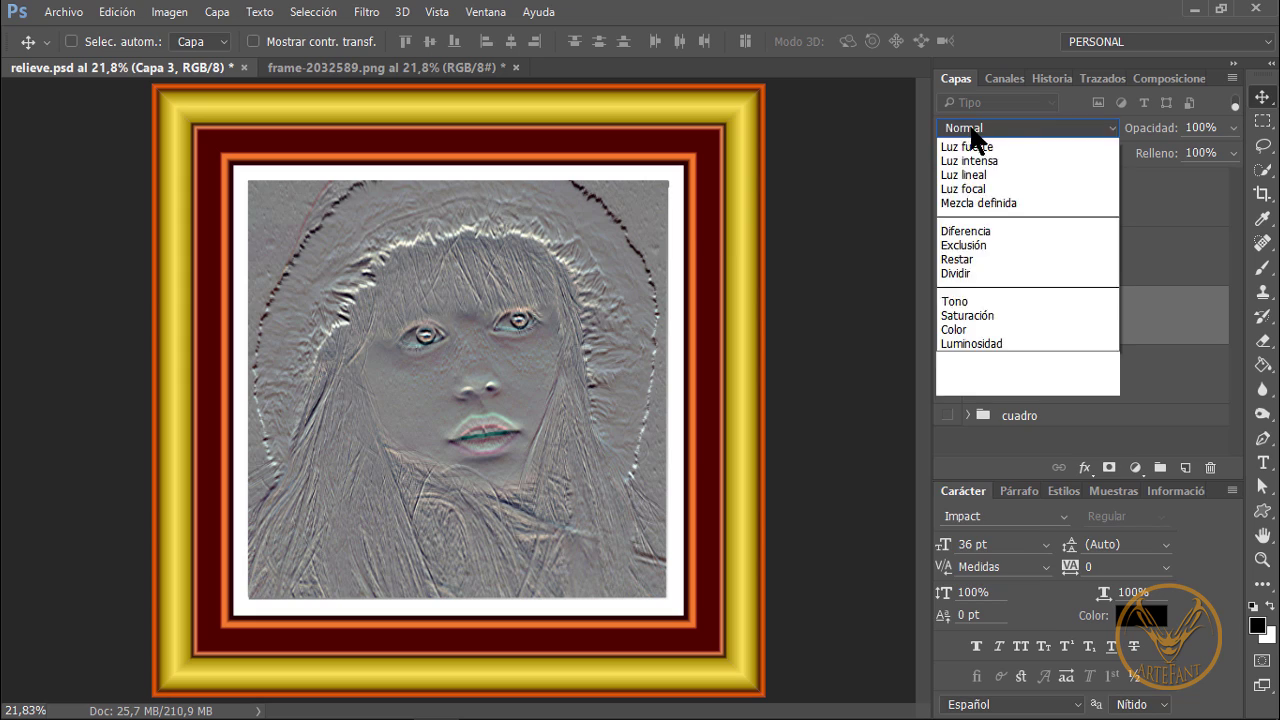
left_click(971, 567)
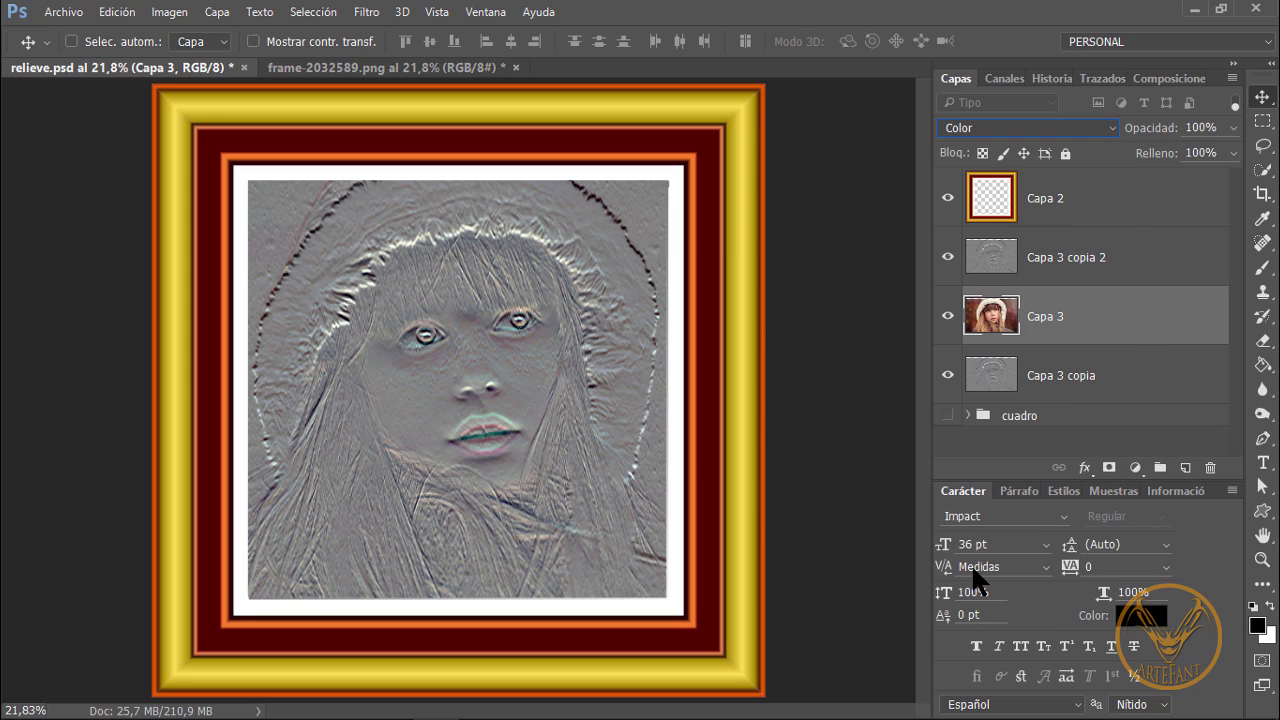
left_click(995, 266)
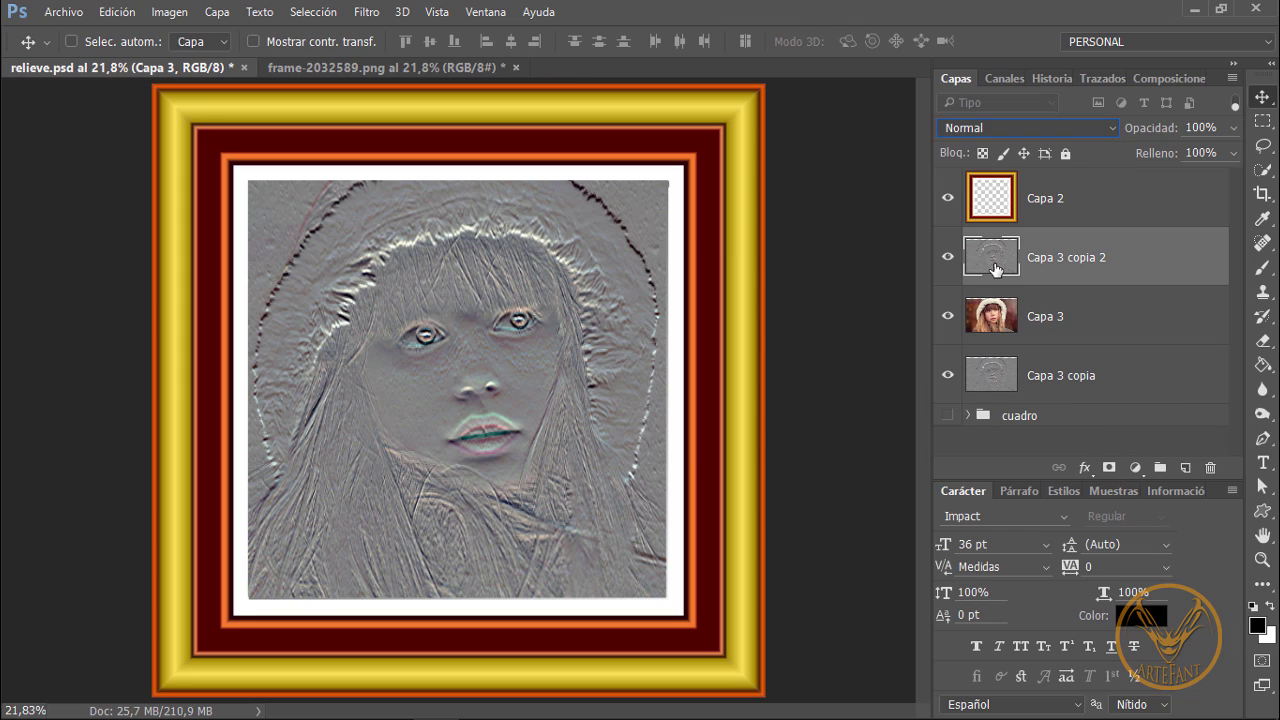
left_click(1019, 130)
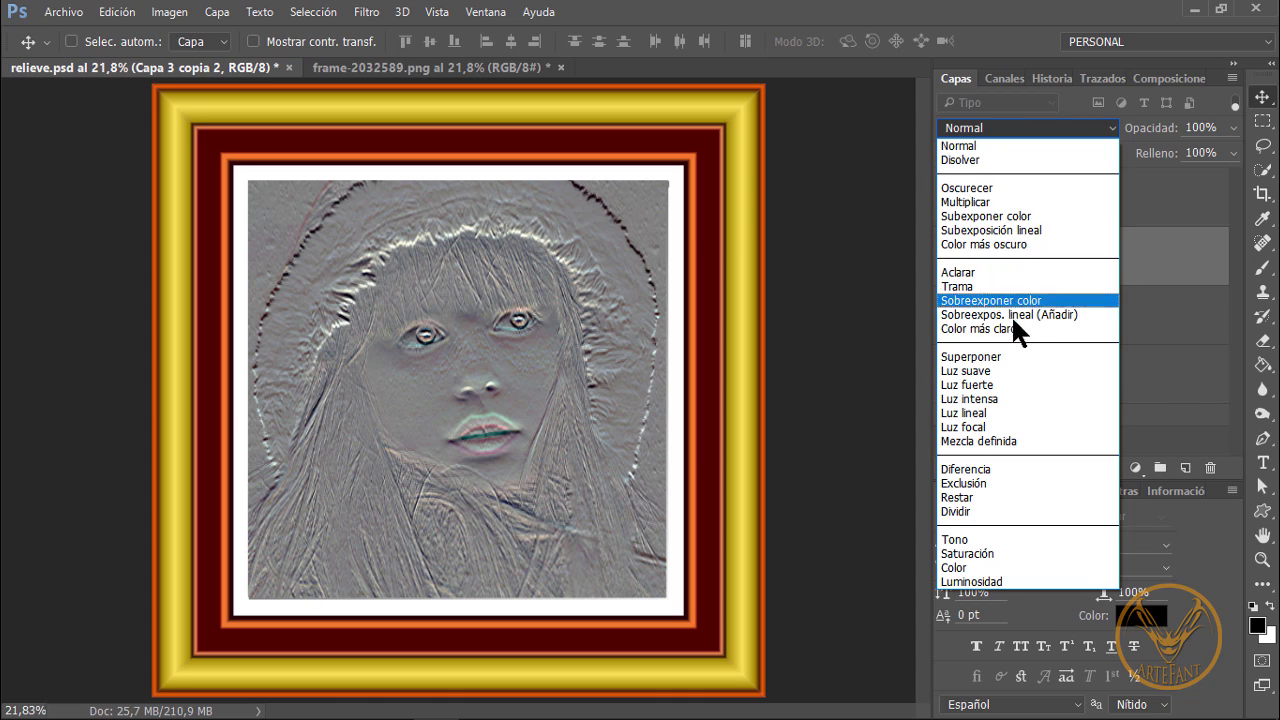
left_click(1007, 385)
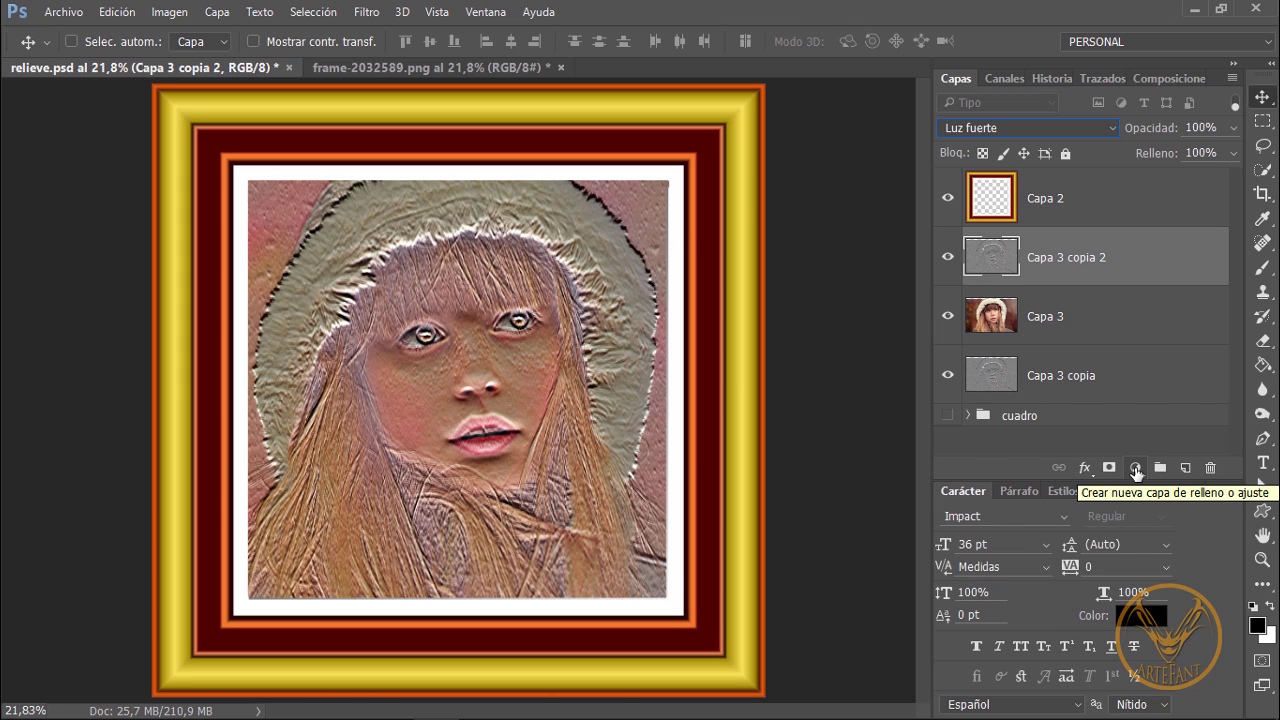
Add a Curvas S-curve adjustment lowering shadows and raising highlights (Entrada 206, Salida 250)
left_click(1136, 469)
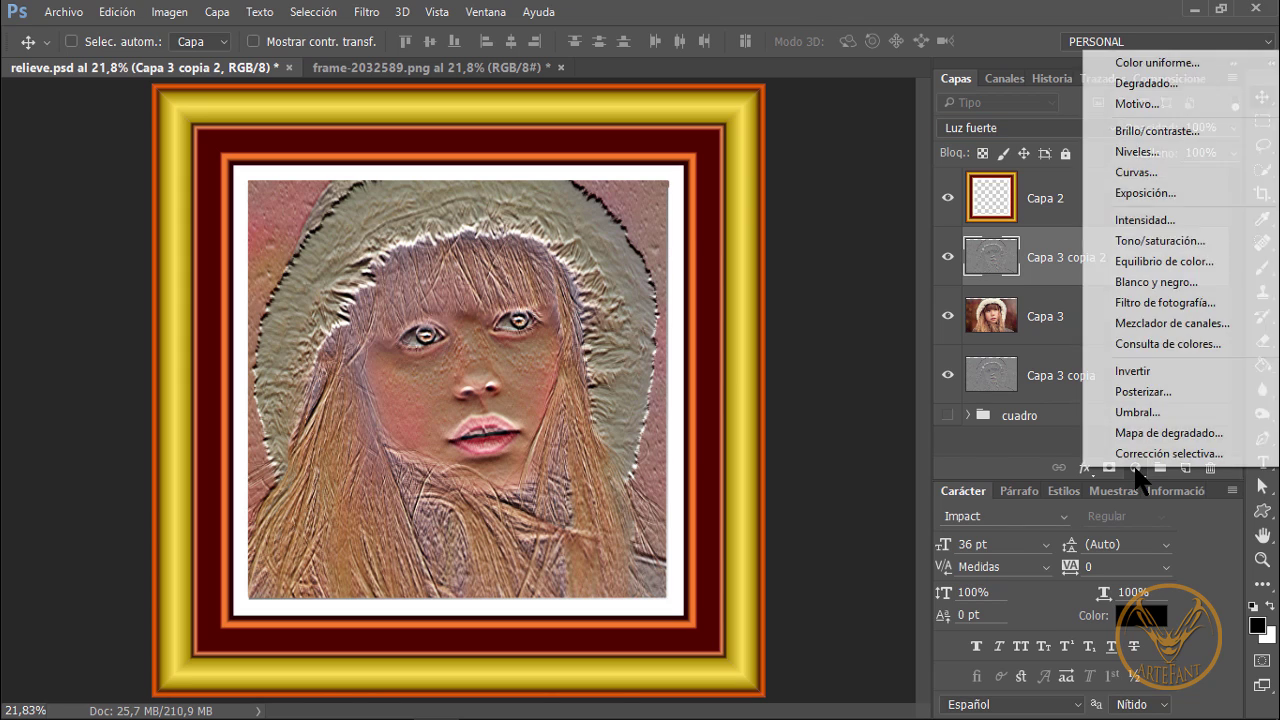
left_click(1134, 173)
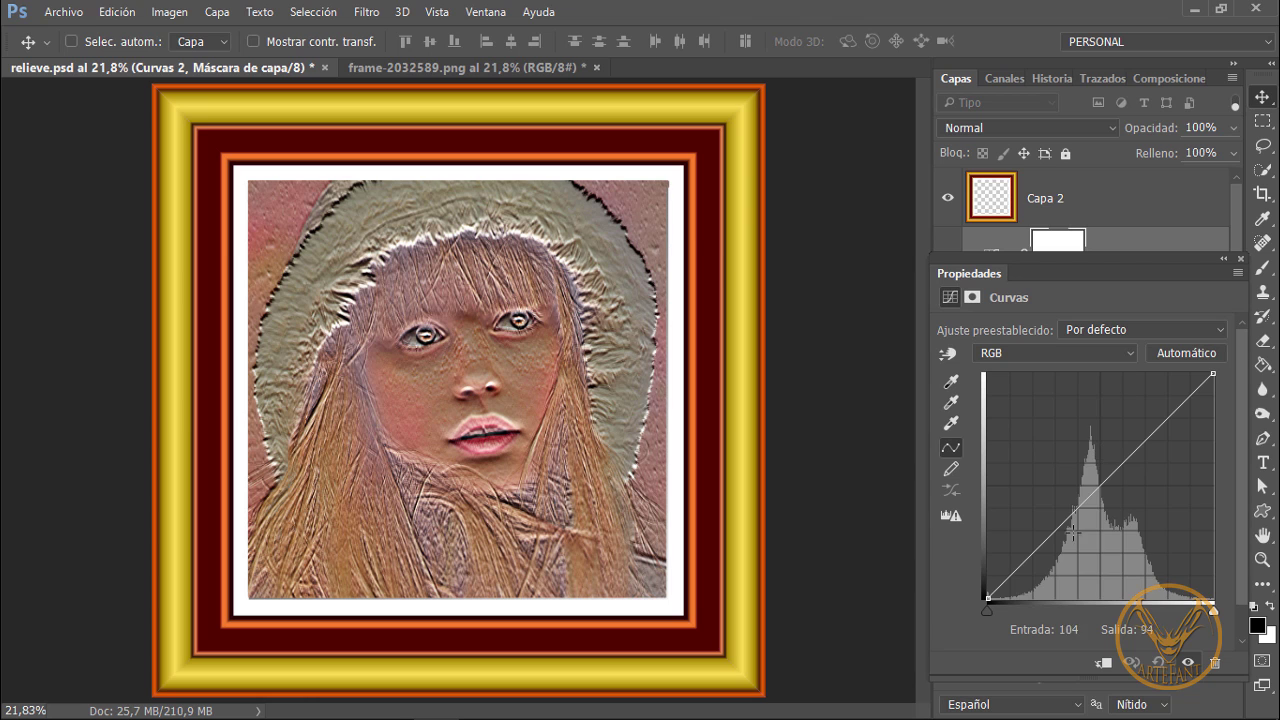
left_click_drag(1031, 553, 1031, 598)
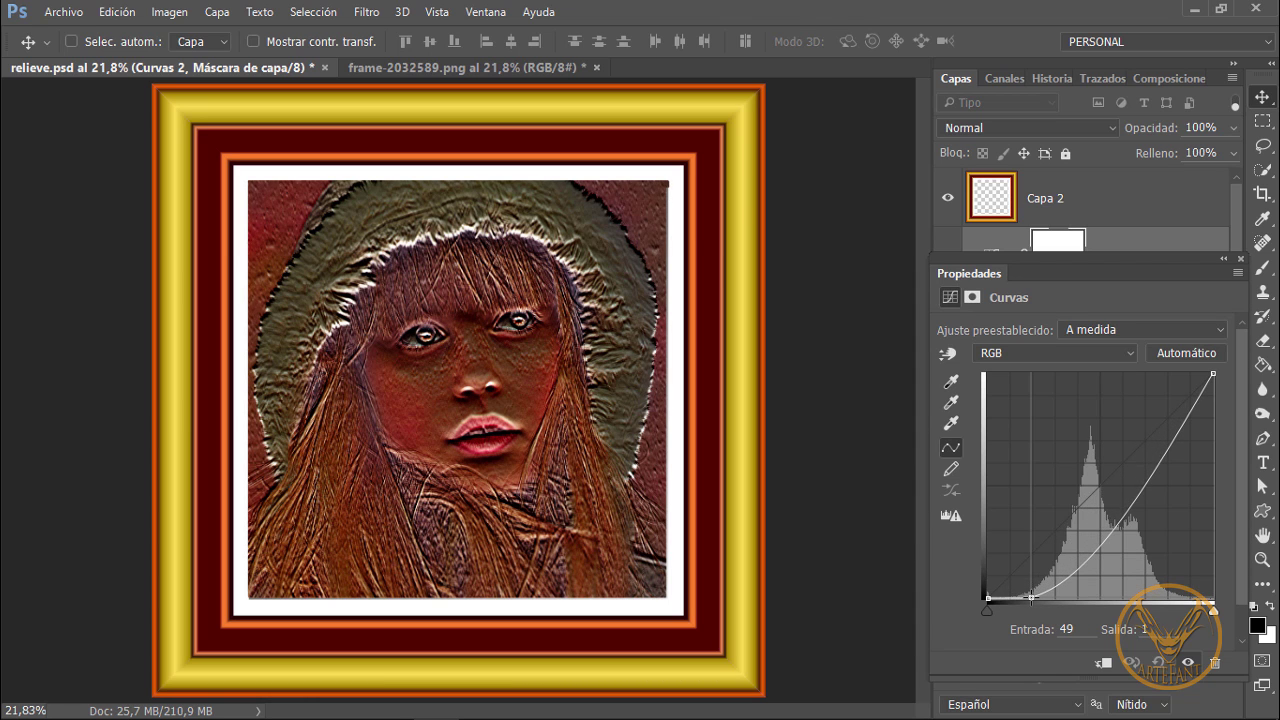
left_click_drag(1186, 436, 1170, 378)
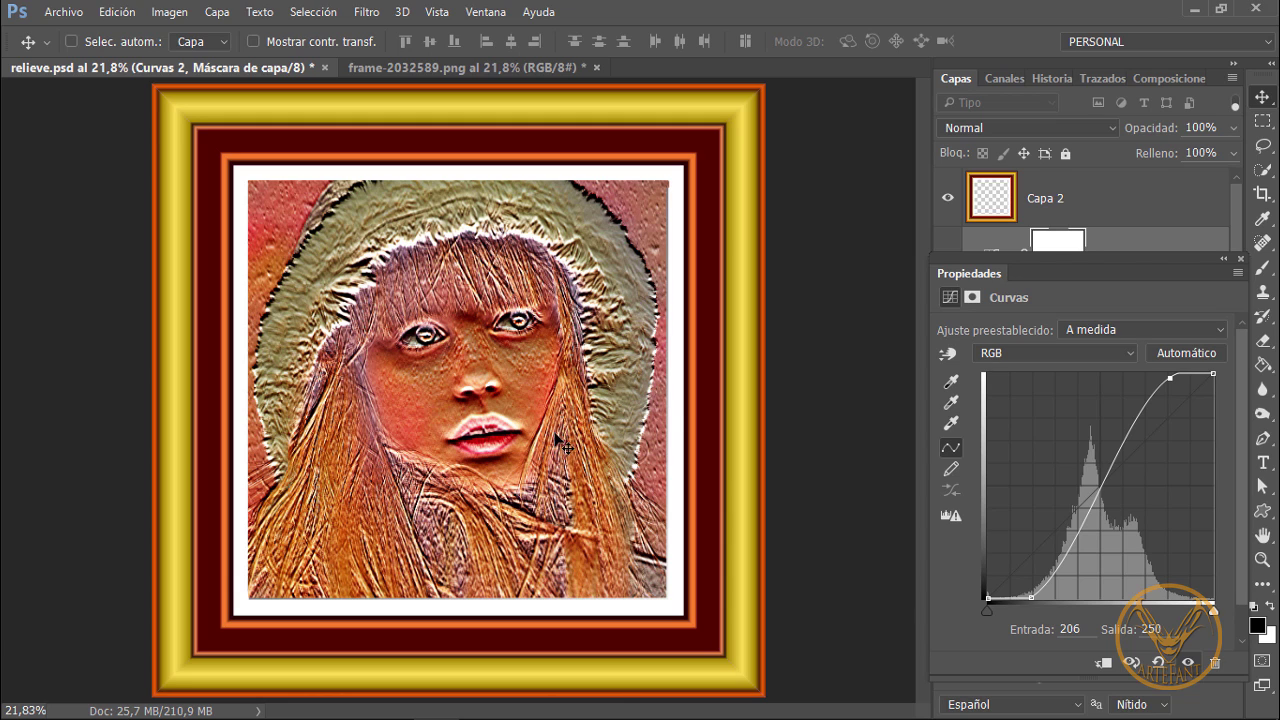
left_click(1240, 259)
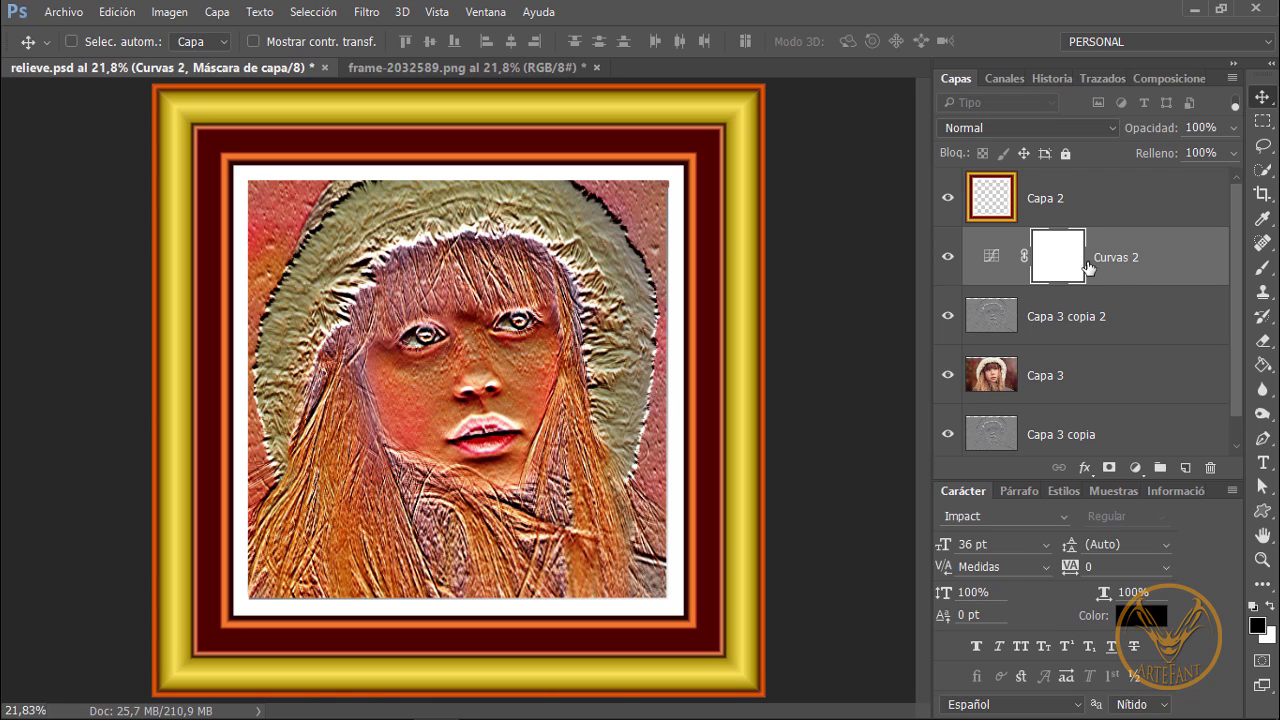
key("alt")
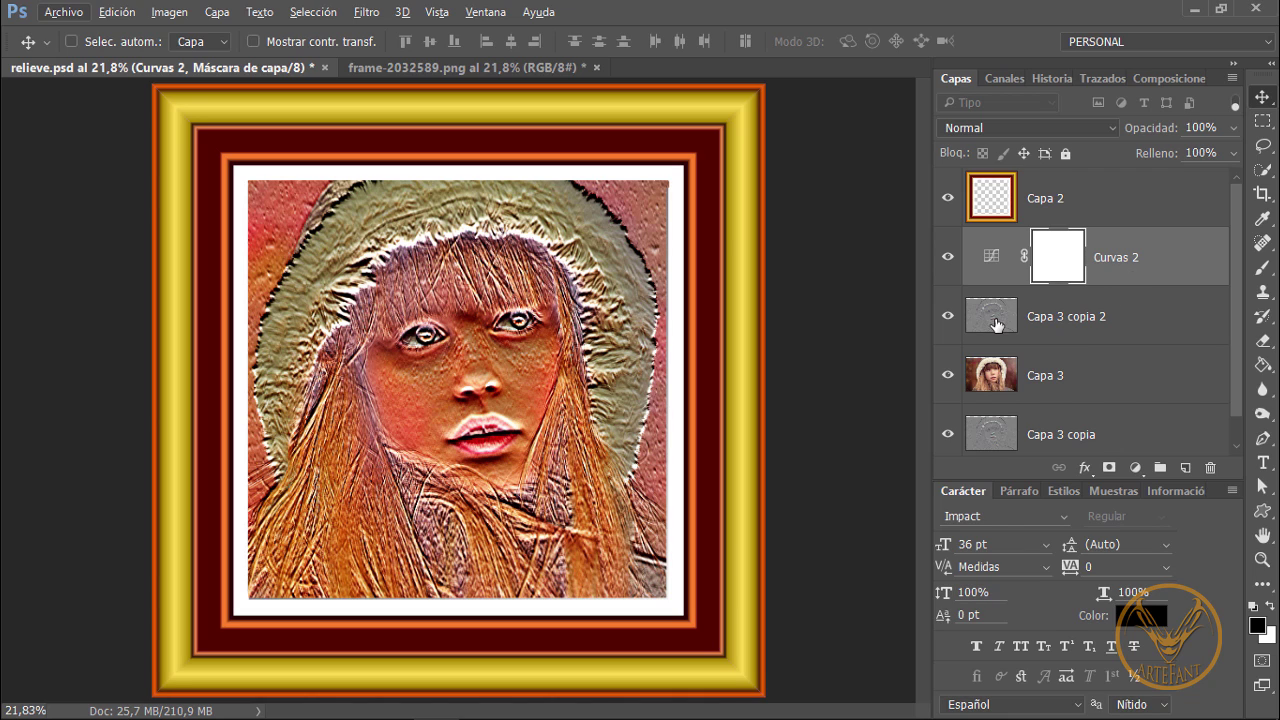
Clip Curvas 2 to Capa 3 copia 2 so the curve affects only that relief layer
left_click_drag(997, 324, 1133, 279)
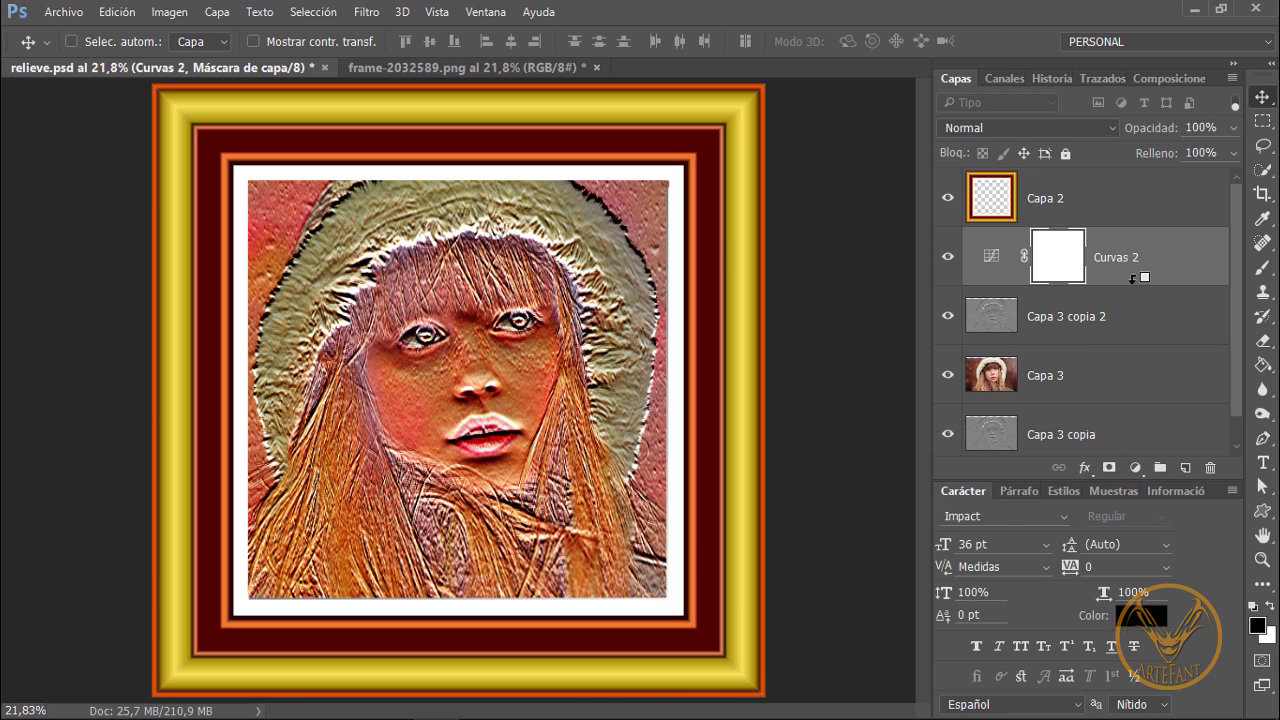
left_click(1133, 279, "alt")
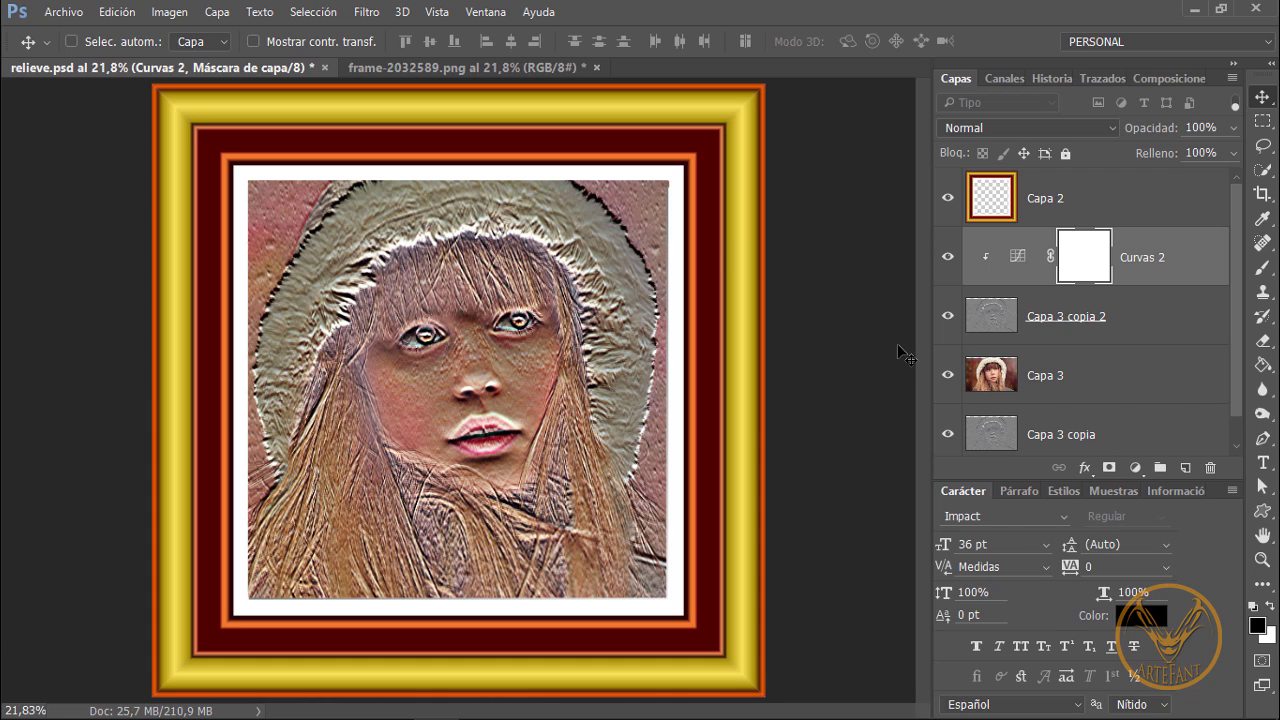
Set Curvas 2 to Superponer, then step through blend modes to settle on Luz intensa
left_click(1036, 127)
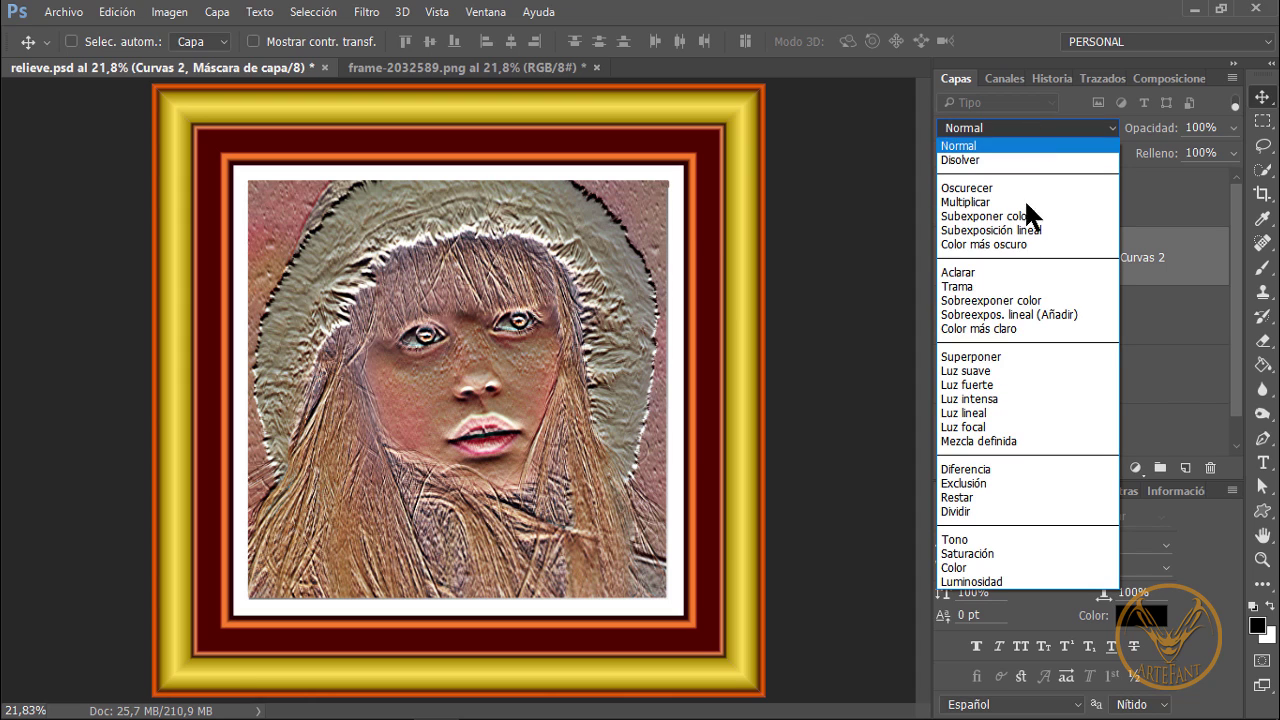
left_click(987, 355)
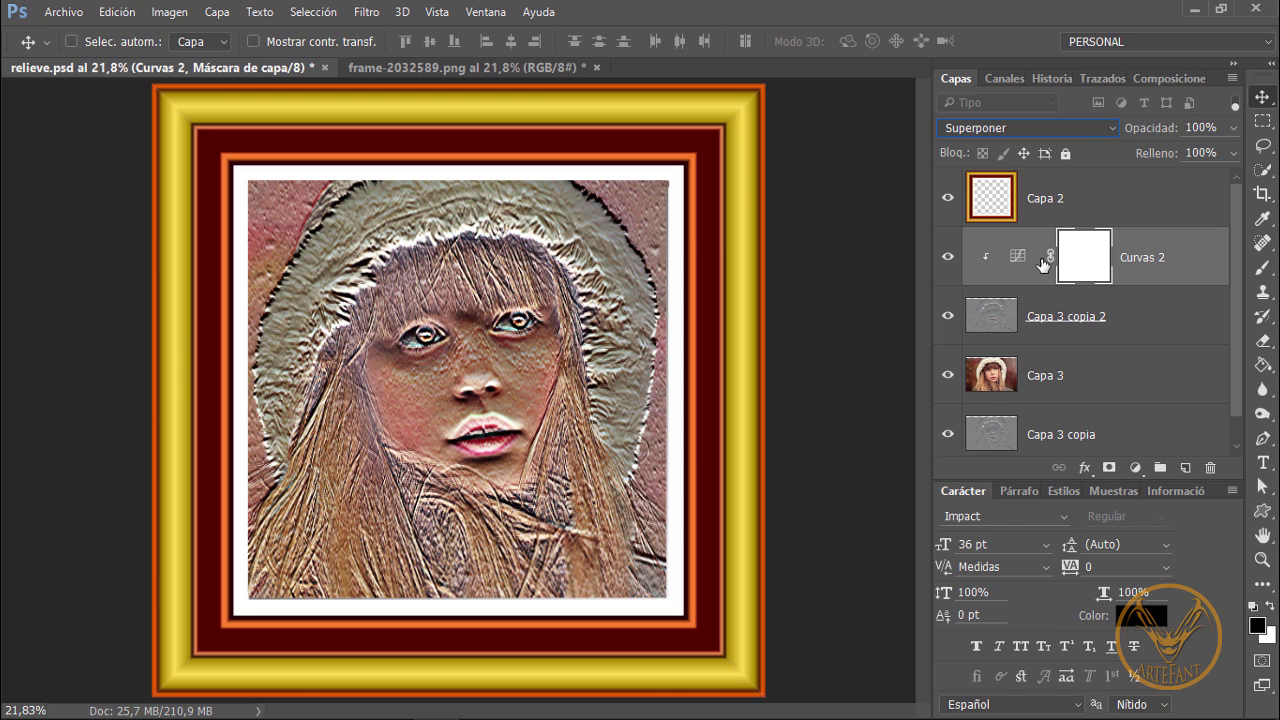
key("Down")
key("Down")
key("Down")
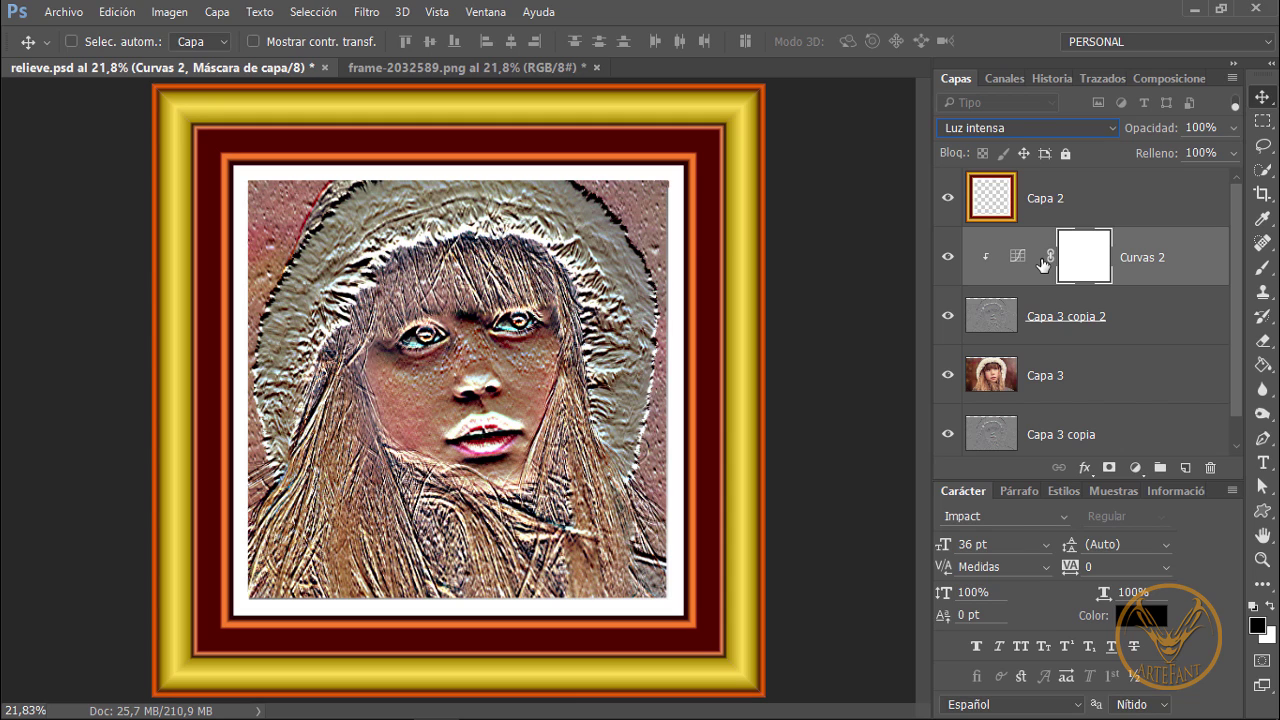
key("Down")
key("Up")
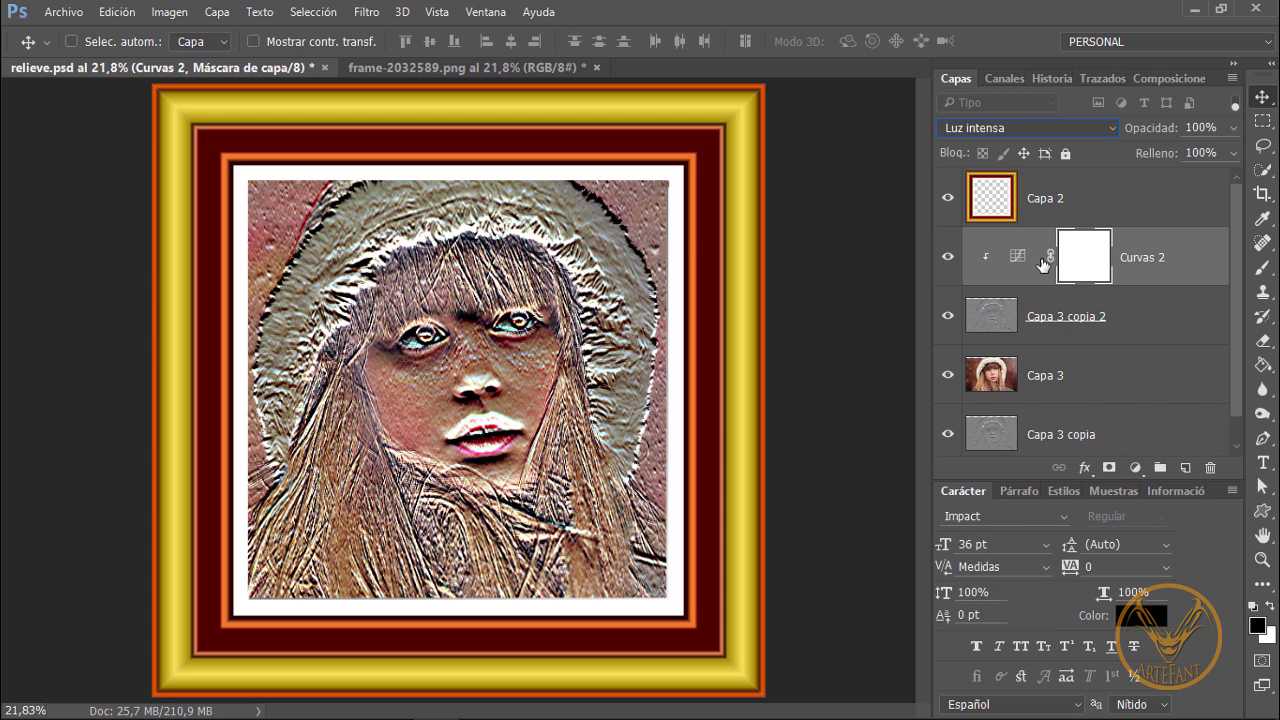